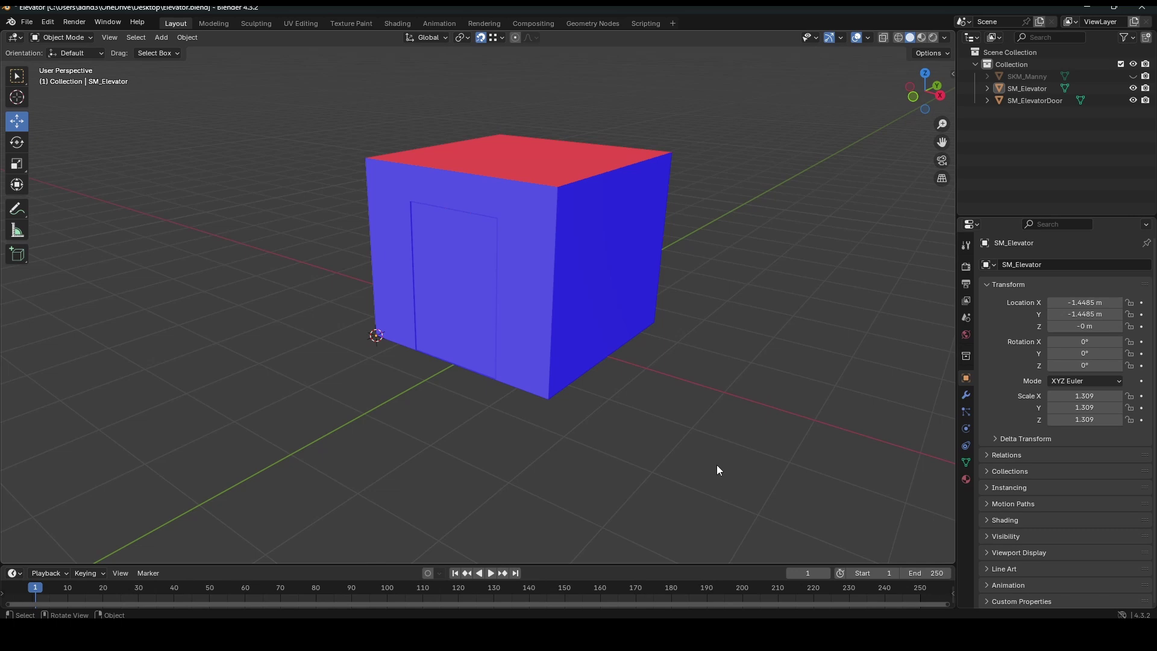
Step: Turn off the Face Orientation overlay so the elevator displays in plain grey
scroll(542, 346, up, 2)
scroll(428, 344, down, 2)
middle_drag(410, 346, 528, 294)
click(867, 37)
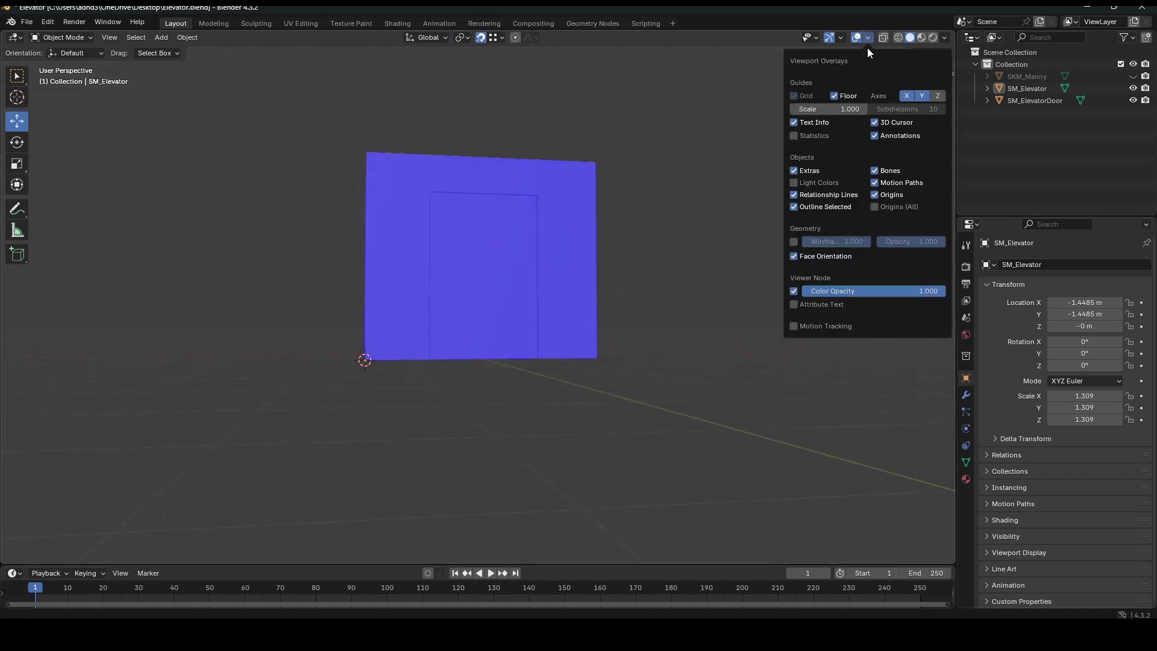
click(794, 256)
middle_drag(632, 281, 554, 316)
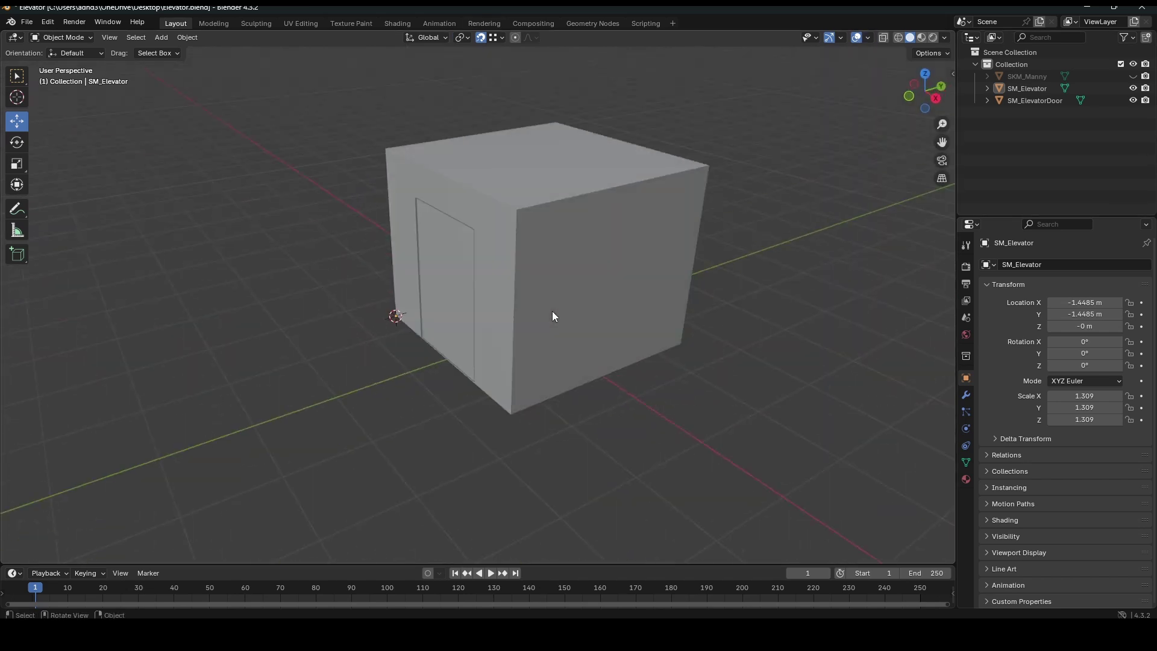
Step: Hide the SM_Elevator and SM_ElevatorDoor objects in the viewport
scroll(444, 318, up, 2)
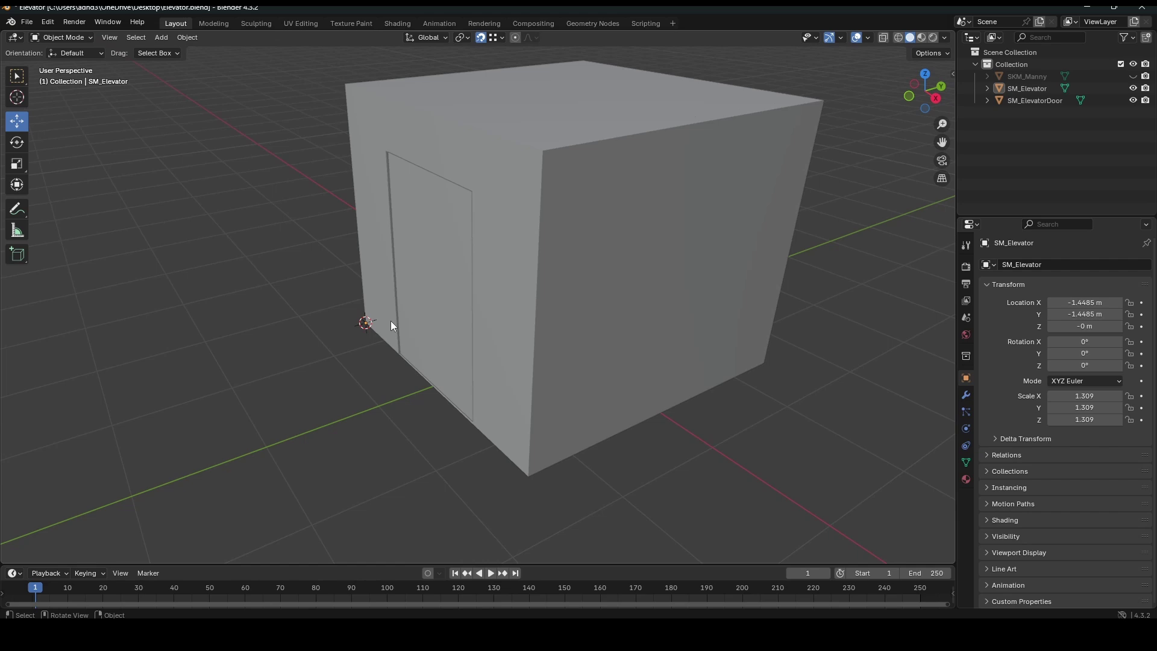
scroll(391, 323, down, 3)
scroll(390, 317, up, 4)
scroll(388, 317, down, 4)
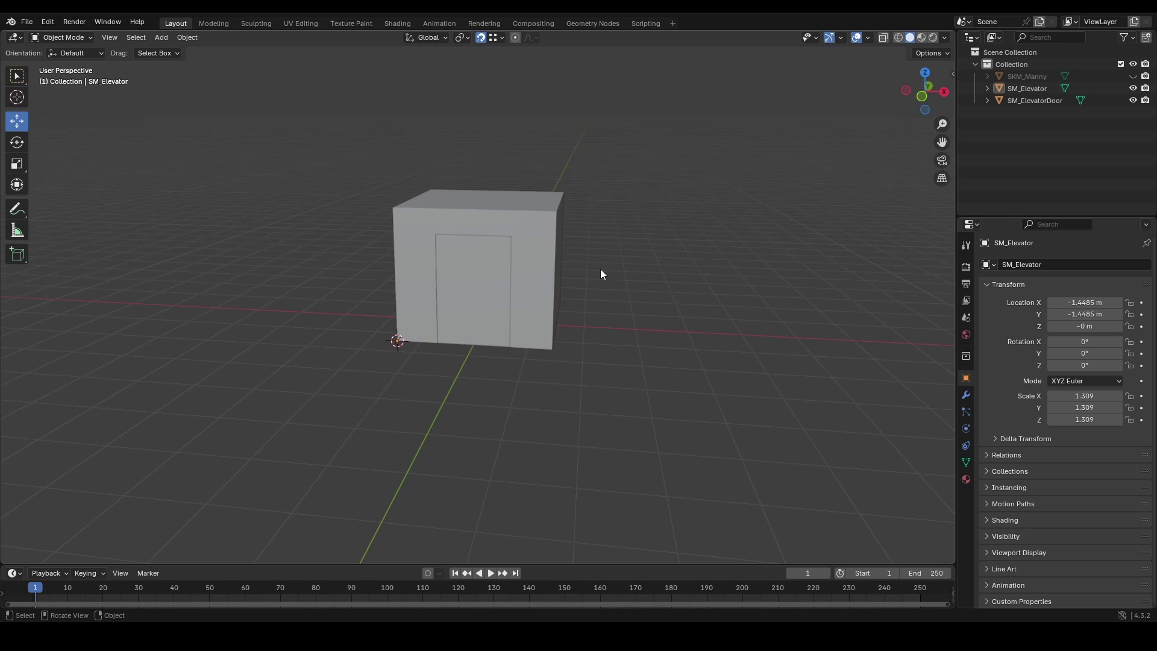
click(542, 271)
click(1132, 88)
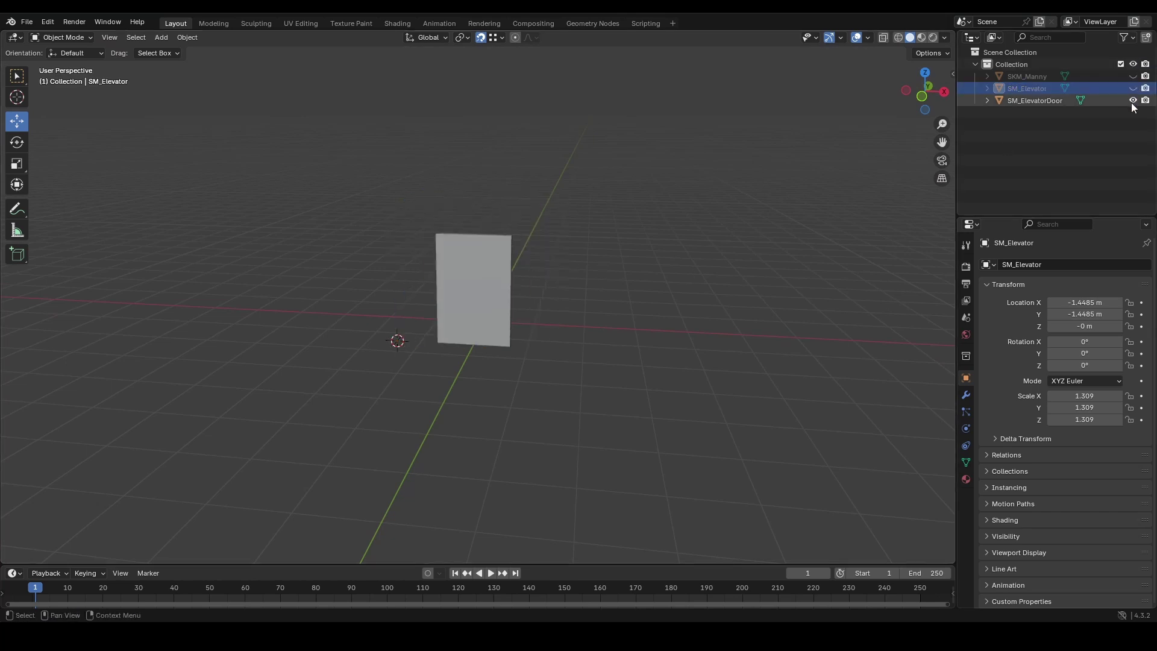
click(1133, 100)
Step: Add a cube mesh to the empty scene
key(shift+a)
mouse_move(476, 270)
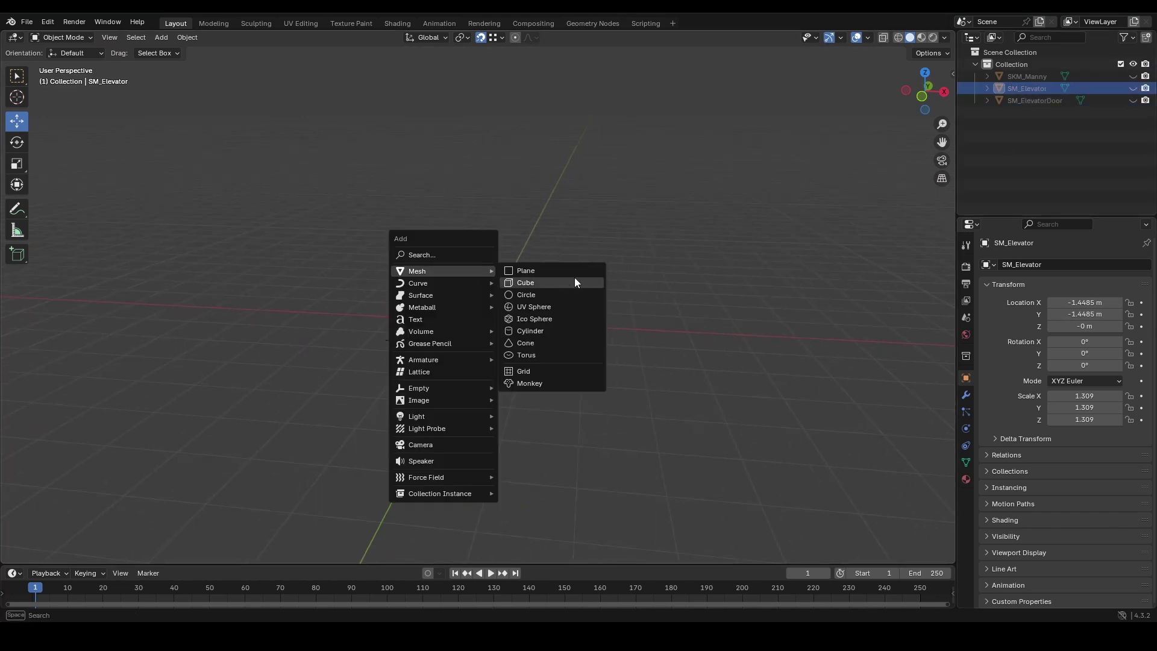
click(573, 277)
middle_drag(639, 366, 638, 370)
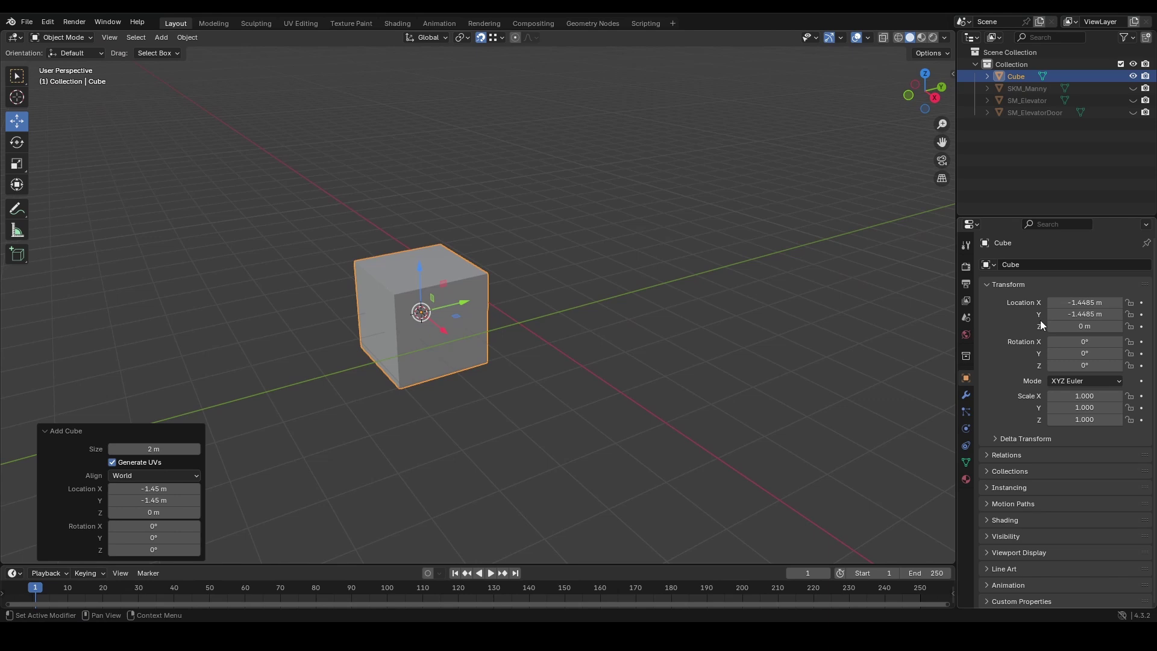
Step: Set the cube's X and Y location to 0 m and deselect it
click(1069, 302)
text(0)
key(Return)
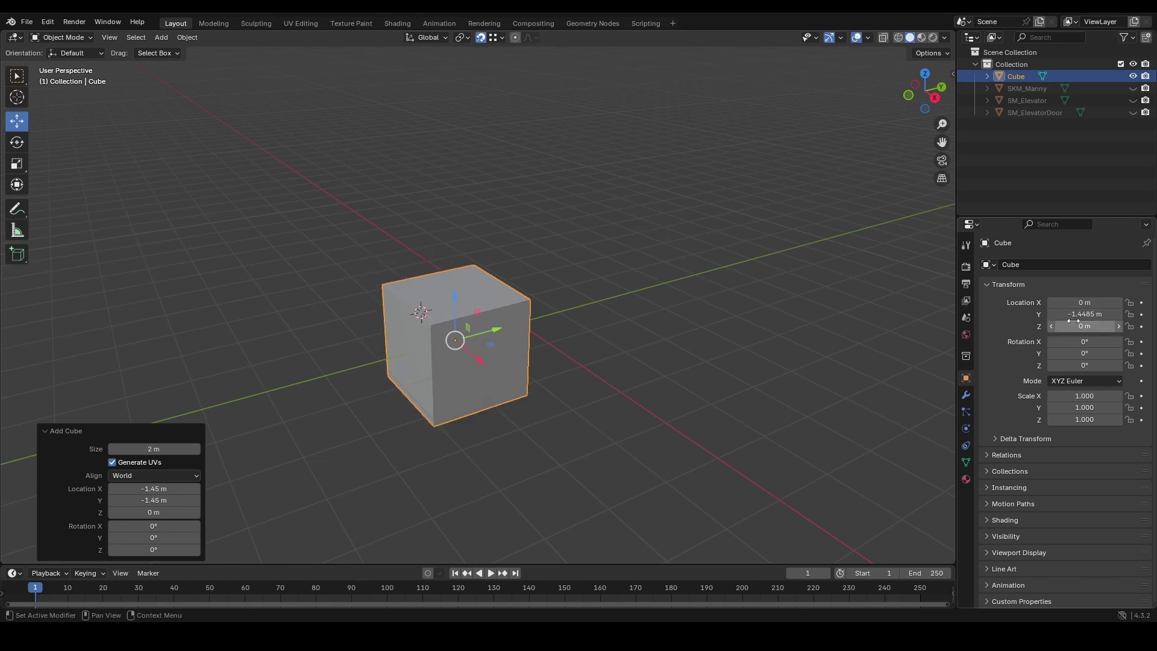
click(1067, 314)
text(0)
key(Return)
click(653, 349)
scroll(653, 349, up, 2)
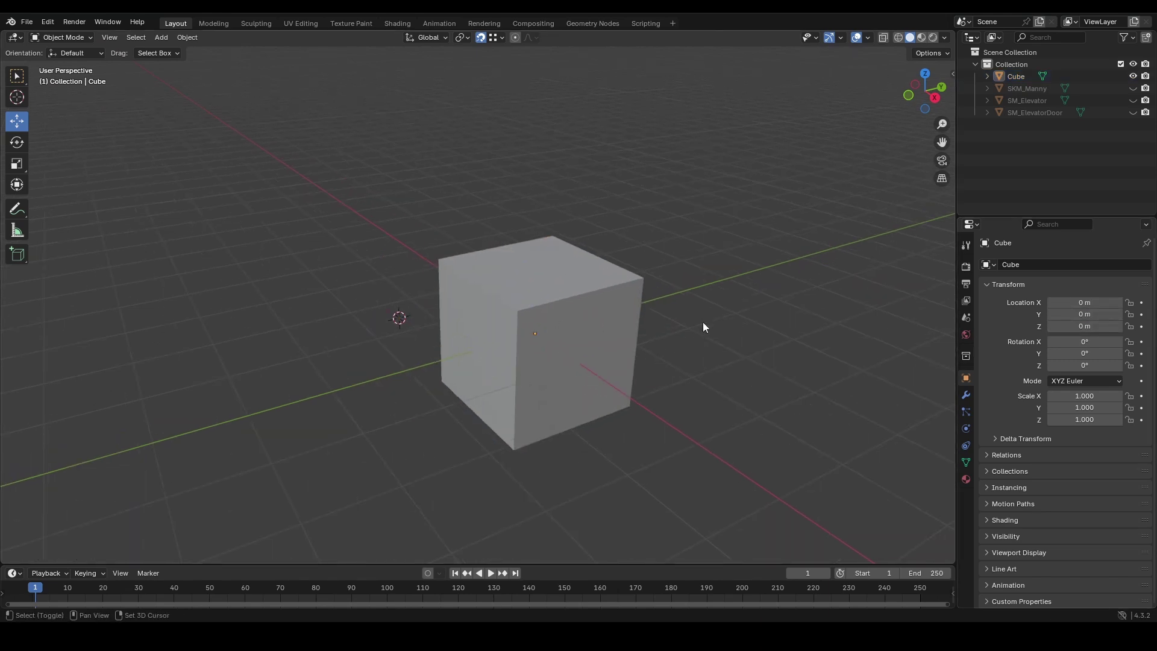
shift+middle_drag(702, 328, 617, 277)
Step: Show SKM_Manny and hide the cube to examine the mannequin and its origin on its own
click(1131, 88)
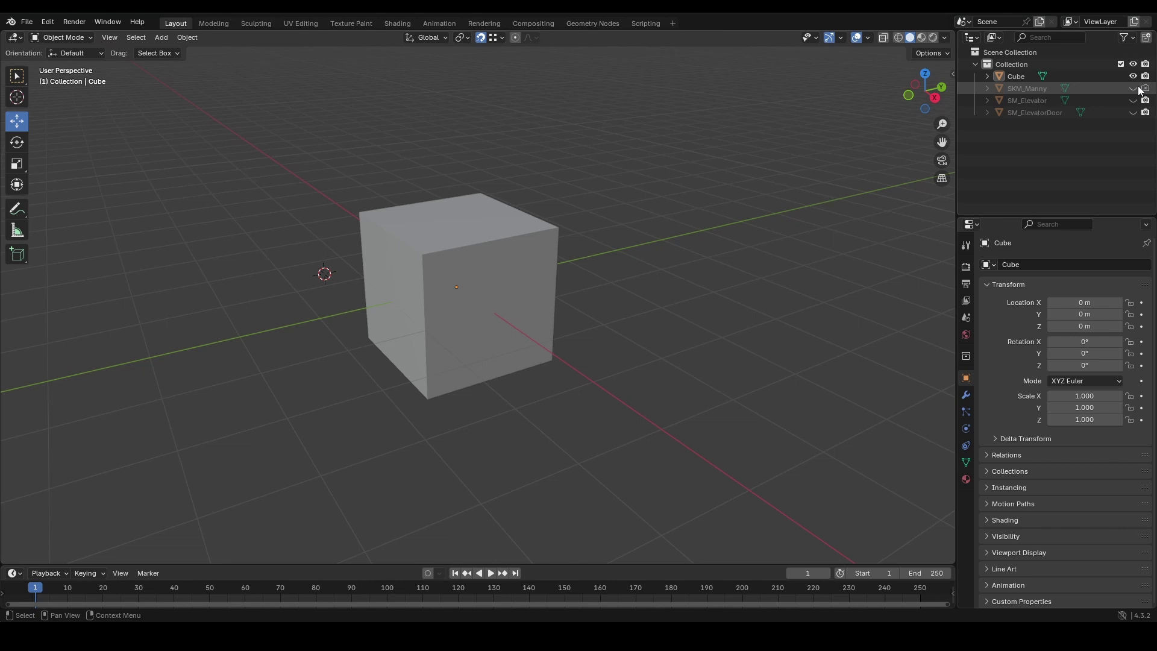
click(478, 252)
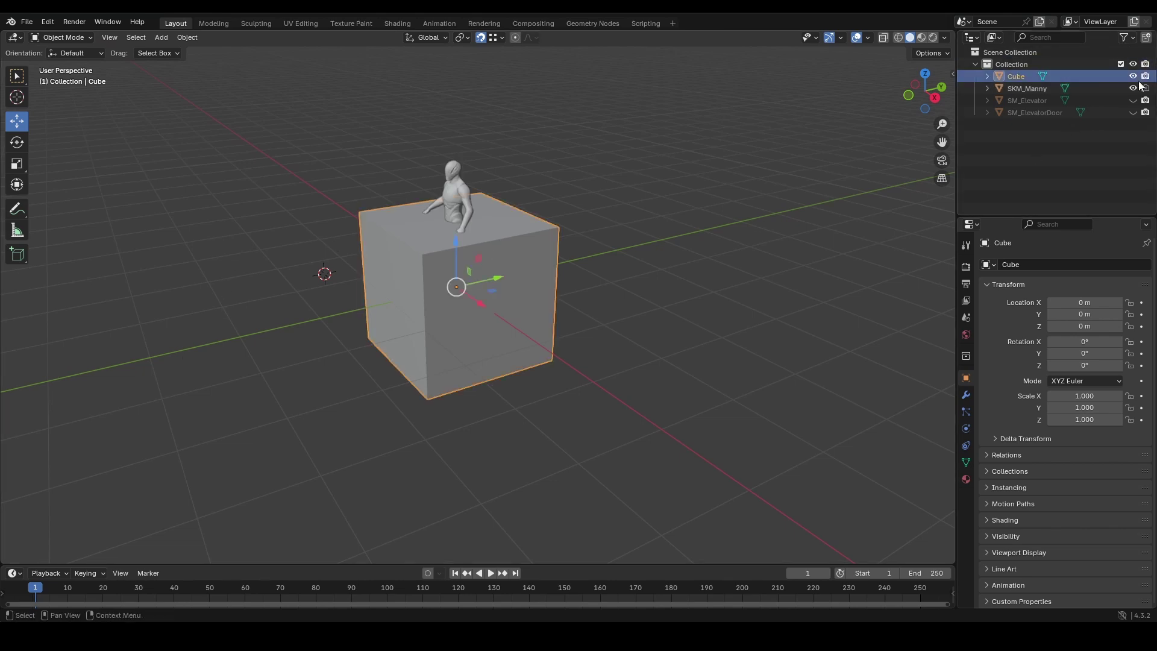
key(h)
ctrl+middle_drag(478, 253, 395, 332)
click(415, 281)
middle_drag(410, 283, 536, 292)
click(591, 290)
shift+middle_drag(566, 344, 561, 280)
scroll(657, 279, down, 4)
scroll(562, 279, up, 4)
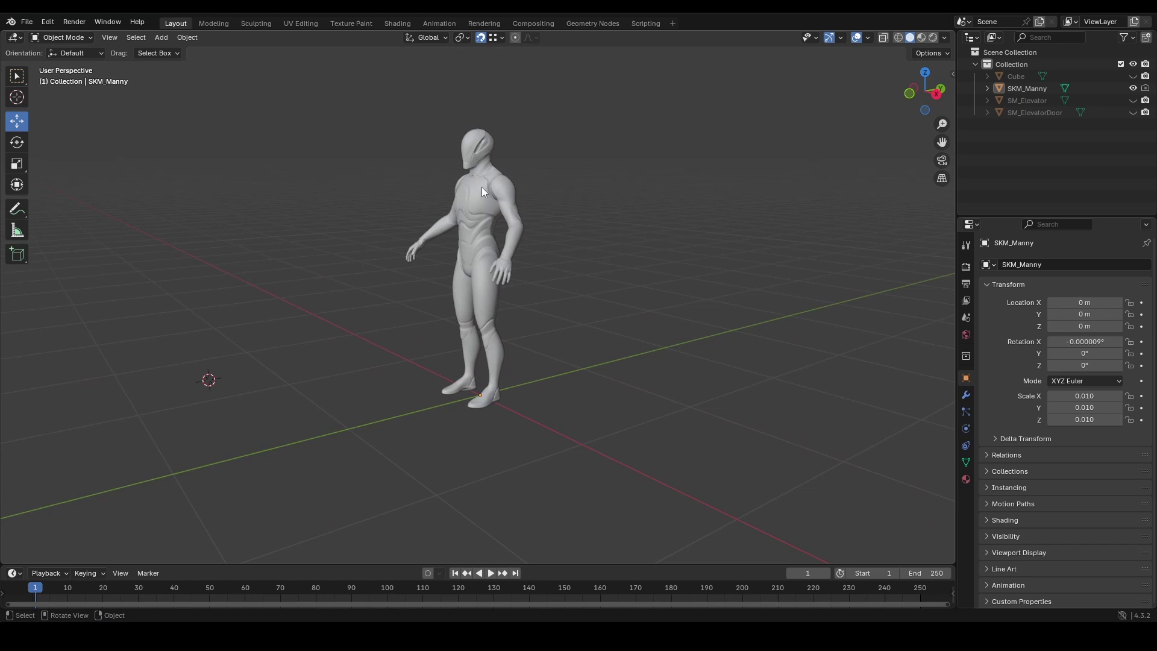
click(482, 187)
shift+middle_drag(646, 220, 653, 272)
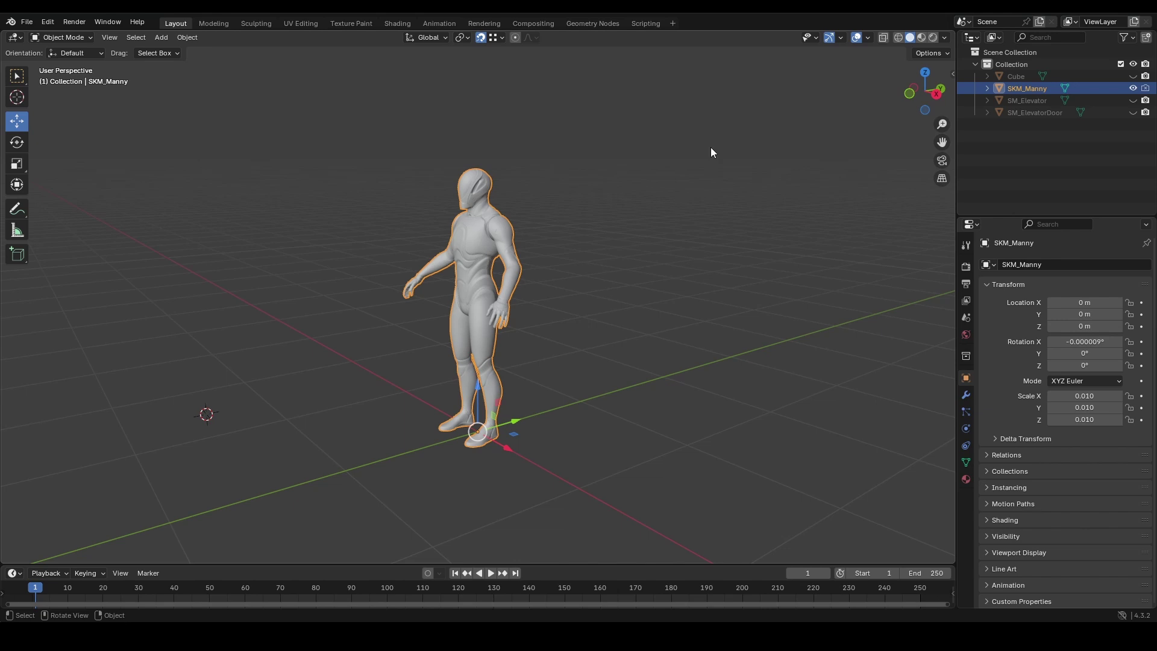
Step: Compare SM_Elevator with SKM_Manny by showing each one alone, ending with the mannequin displayed
click(1133, 100)
middle_drag(663, 253, 548, 283)
click(1132, 88)
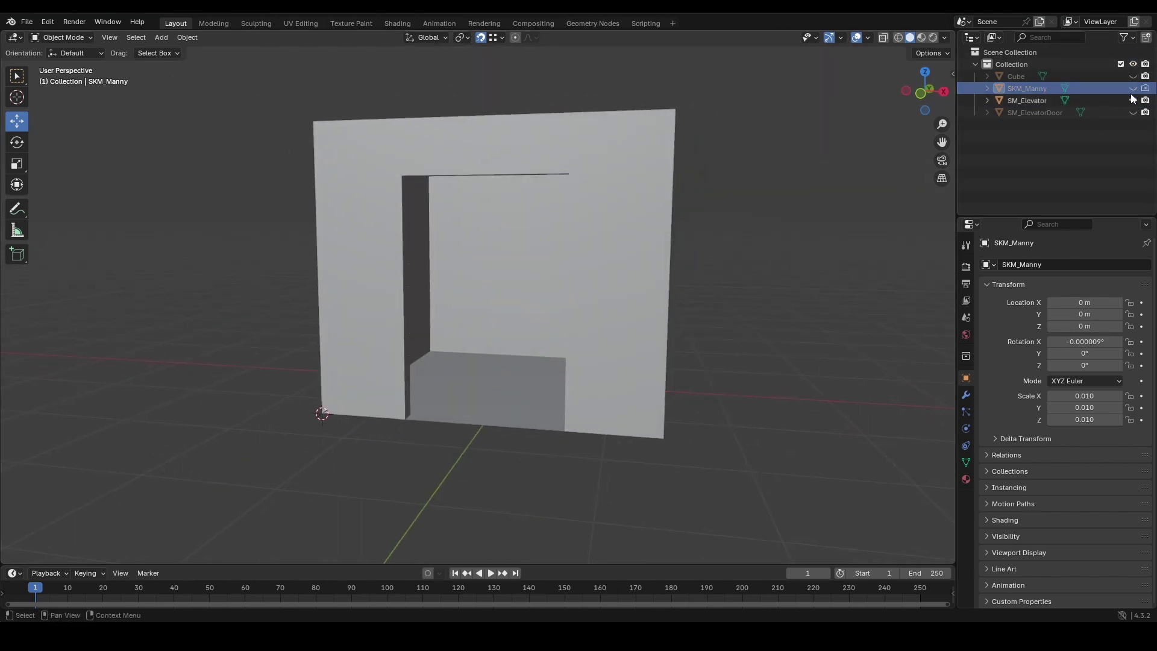
click(1132, 100)
click(1133, 88)
scroll(720, 271, up, 2)
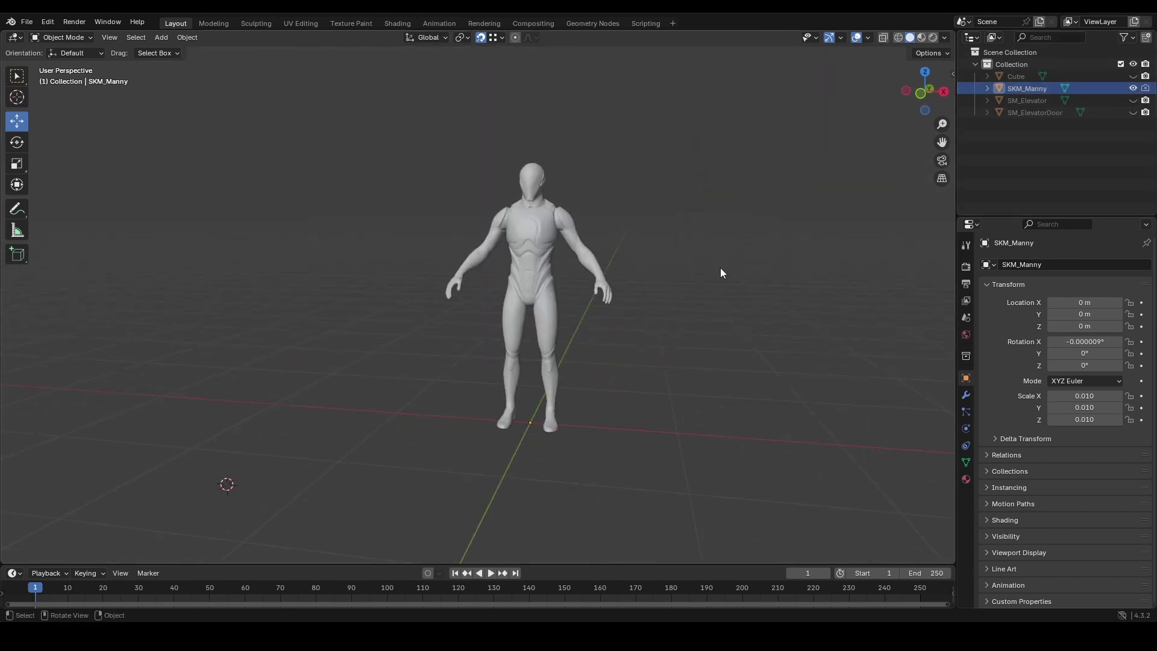
Step: Hide SKM_Manny, then show and select the cube again
click(1132, 88)
click(1132, 76)
ctrl+middle_drag(844, 207, 388, 291)
click(385, 288)
scroll(595, 274, up, 3)
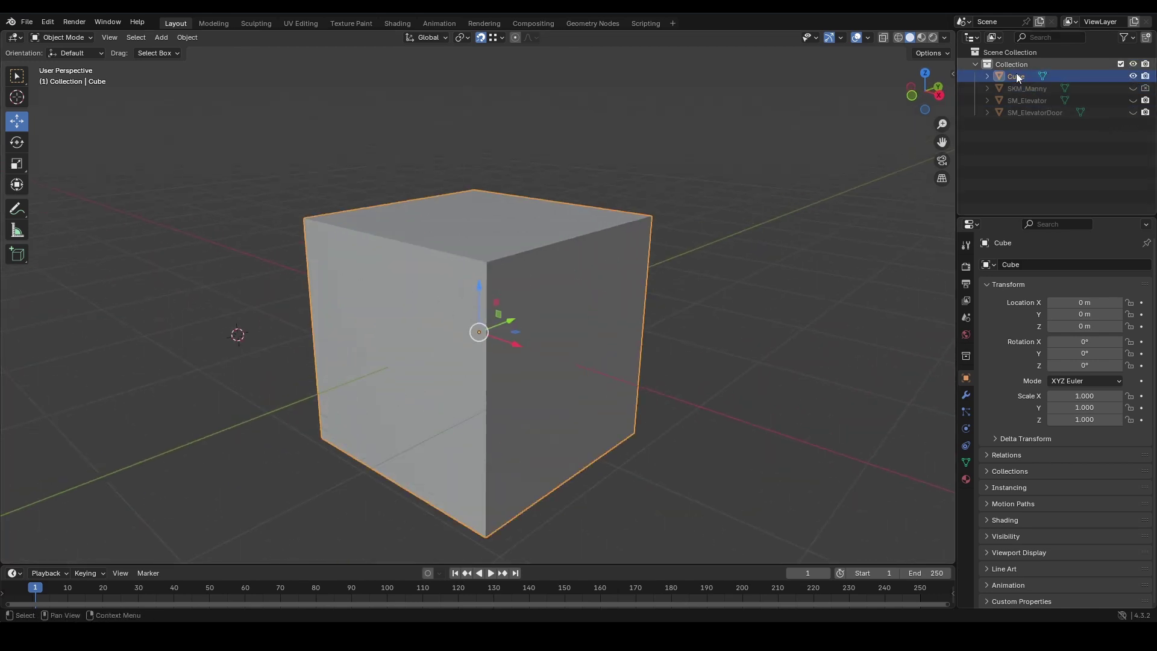
Step: Rename the cube as SM_Cube
double_click(1016, 76)
text(sm)
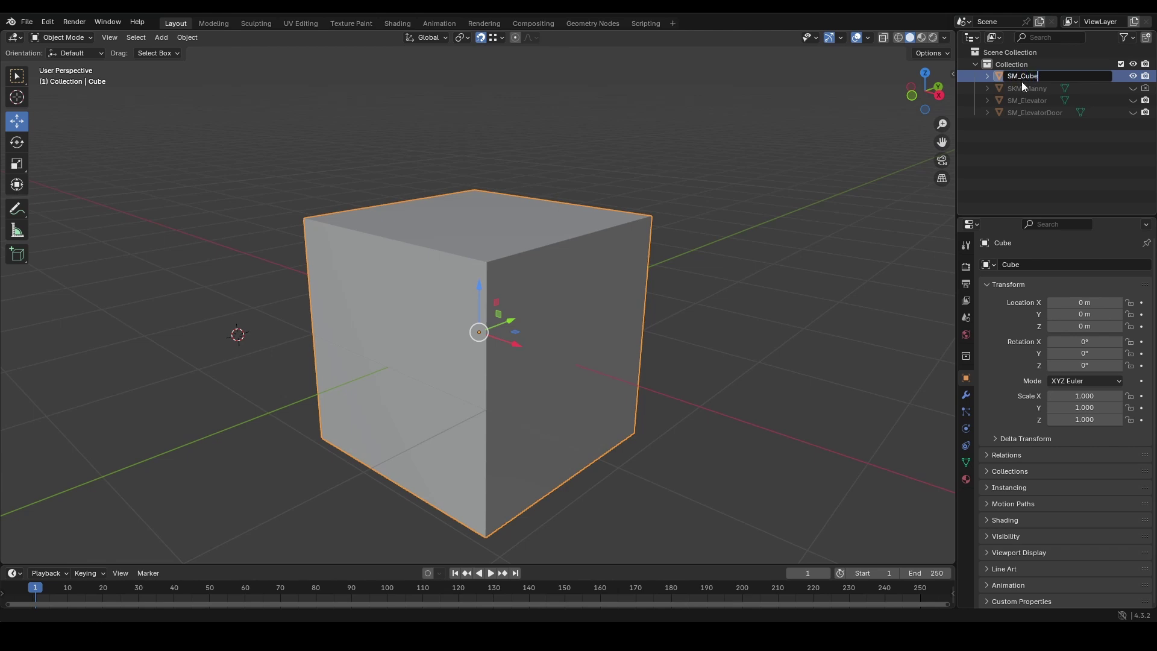
key(Return)
scroll(534, 273, down, 4)
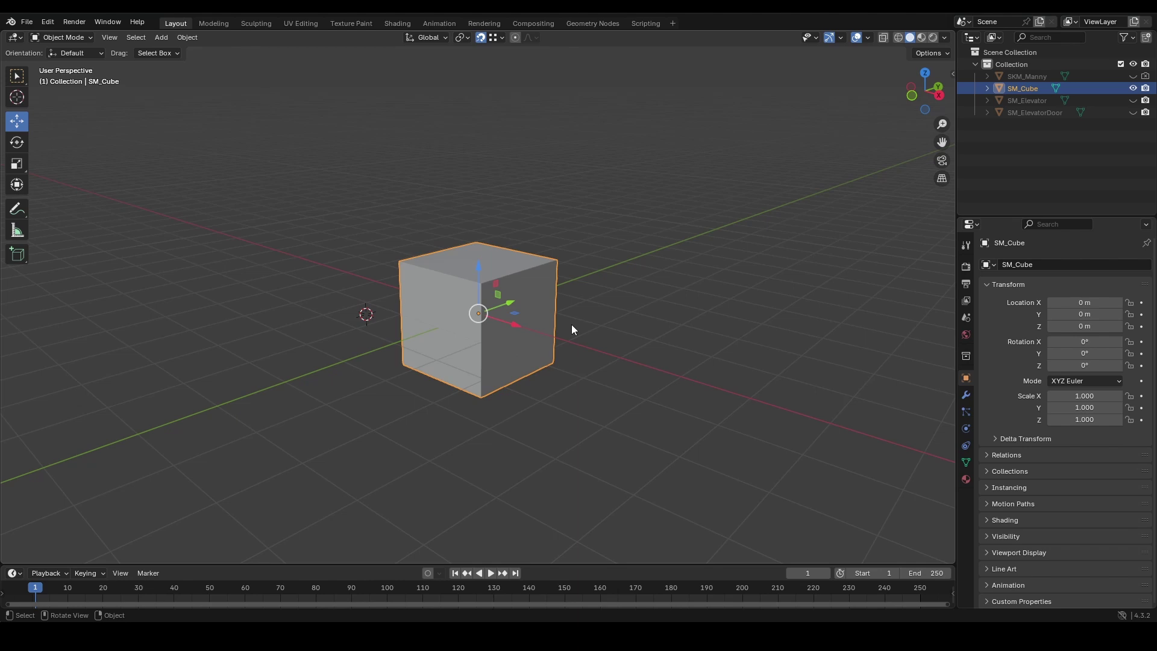
Step: Move the cube along the X axis to about -5.39 m
scroll(615, 342, up, 2)
middle_drag(497, 345, 524, 334)
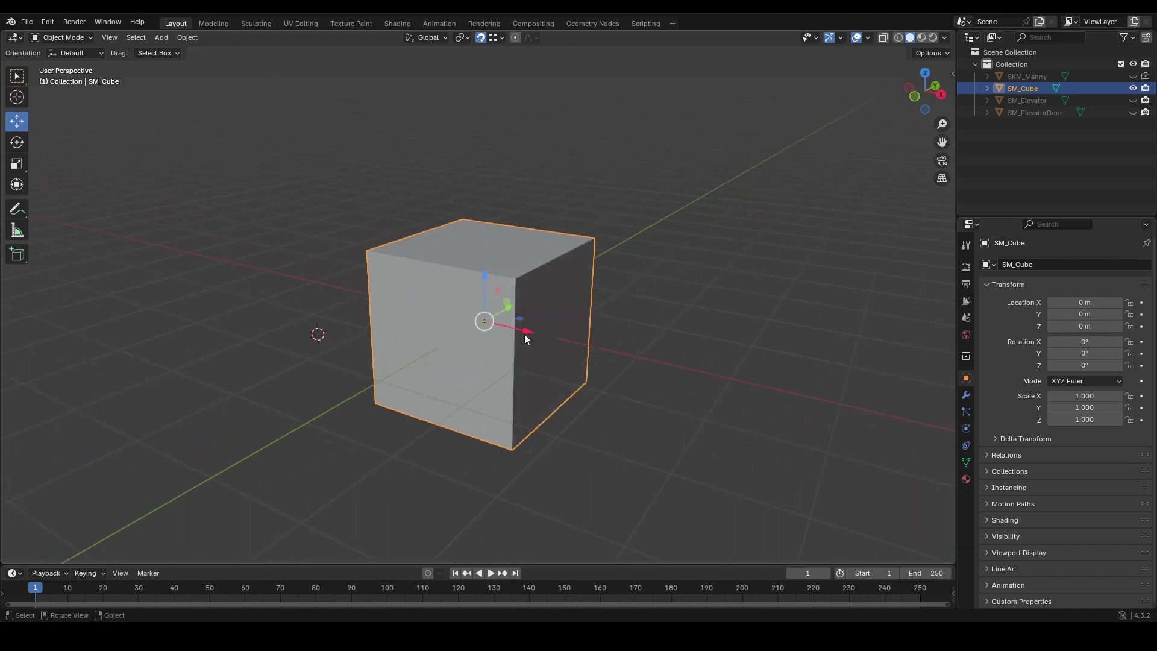
drag(523, 333, 252, 269)
Step: Deselect the cube and snap the 3D cursor to the world origin
click(562, 310)
key(shift+s)
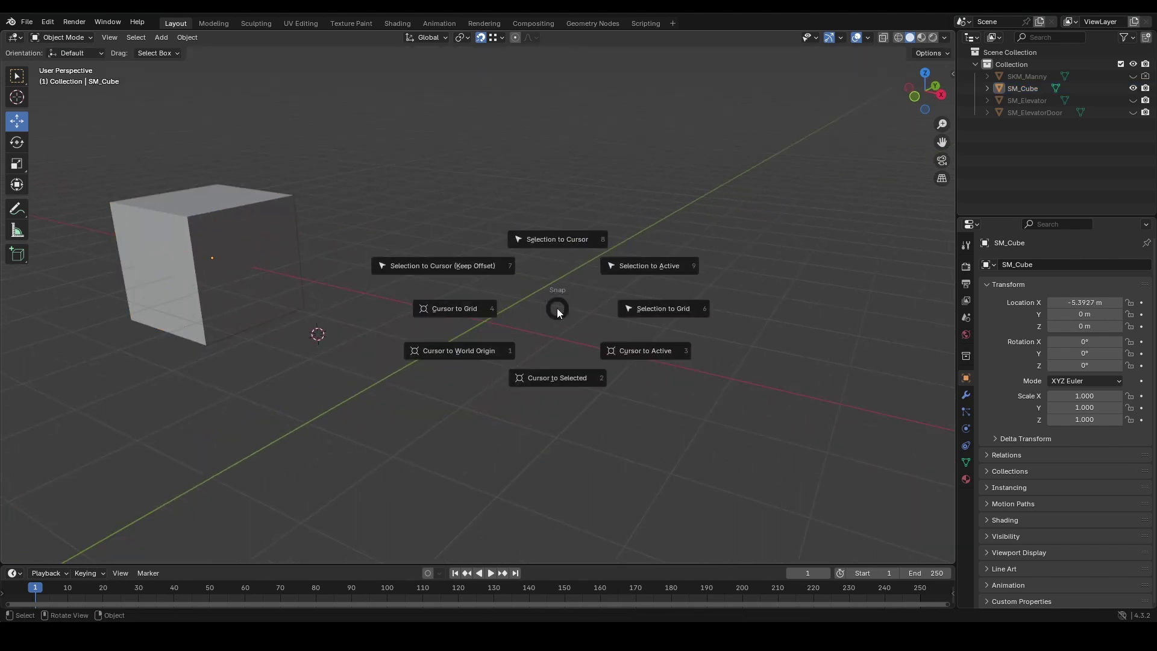
click(462, 354)
middle_drag(380, 283, 545, 318)
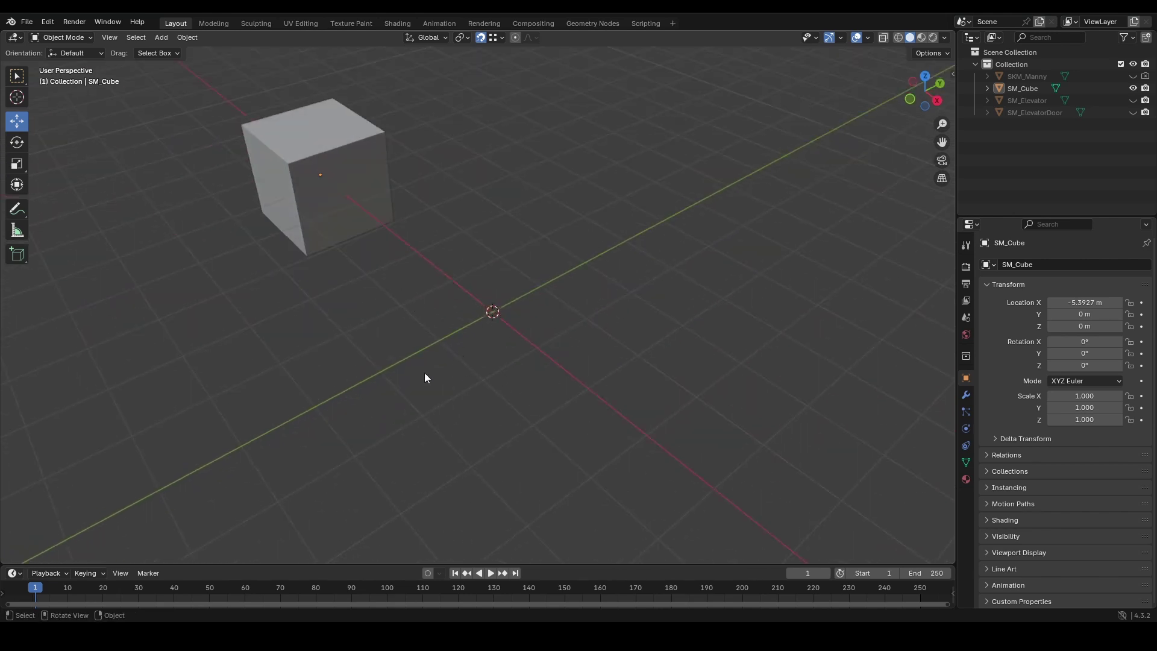
Step: Try moving the cube freely a short distance, and undo the move
click(322, 176)
drag(323, 176, 358, 176)
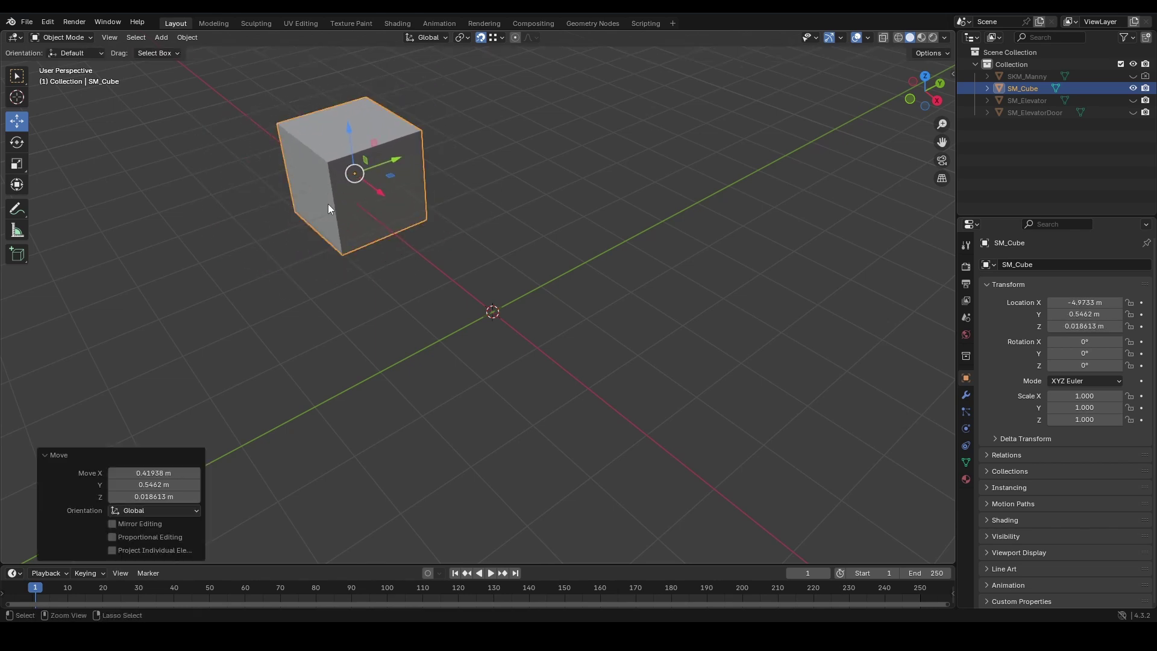
key(ctrl+z)
Step: Set the cube's X location to 0 m so its origin sits at the world origin
click(584, 310)
scroll(520, 307, up, 3)
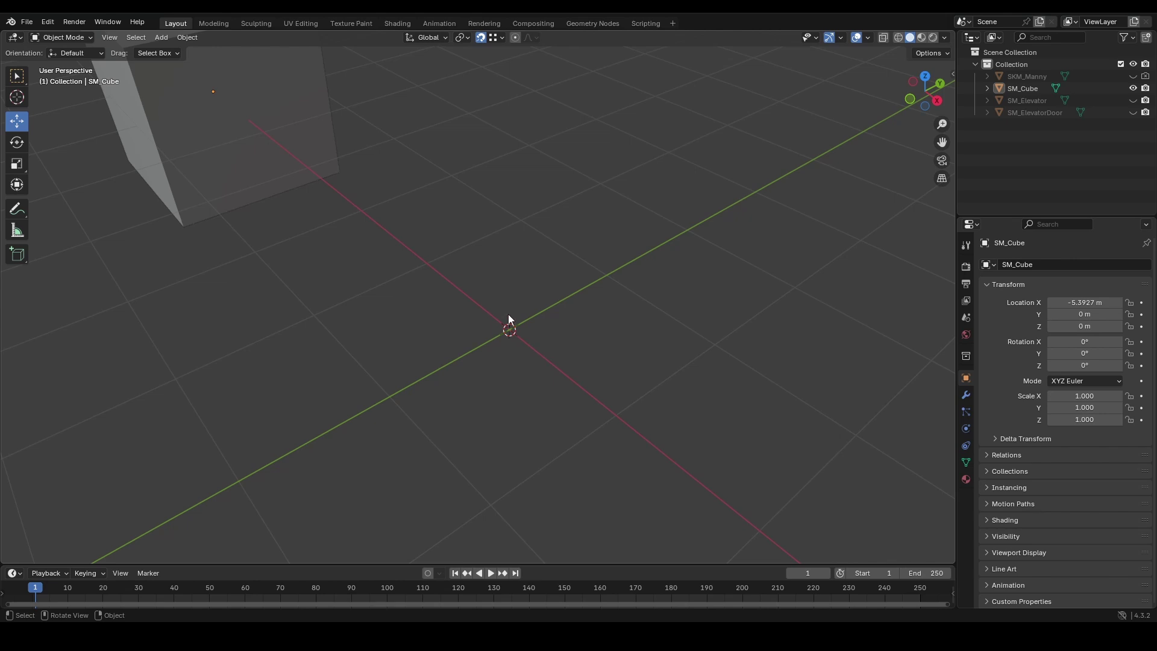
scroll(183, 329, down, 4)
middle_drag(189, 266, 245, 251)
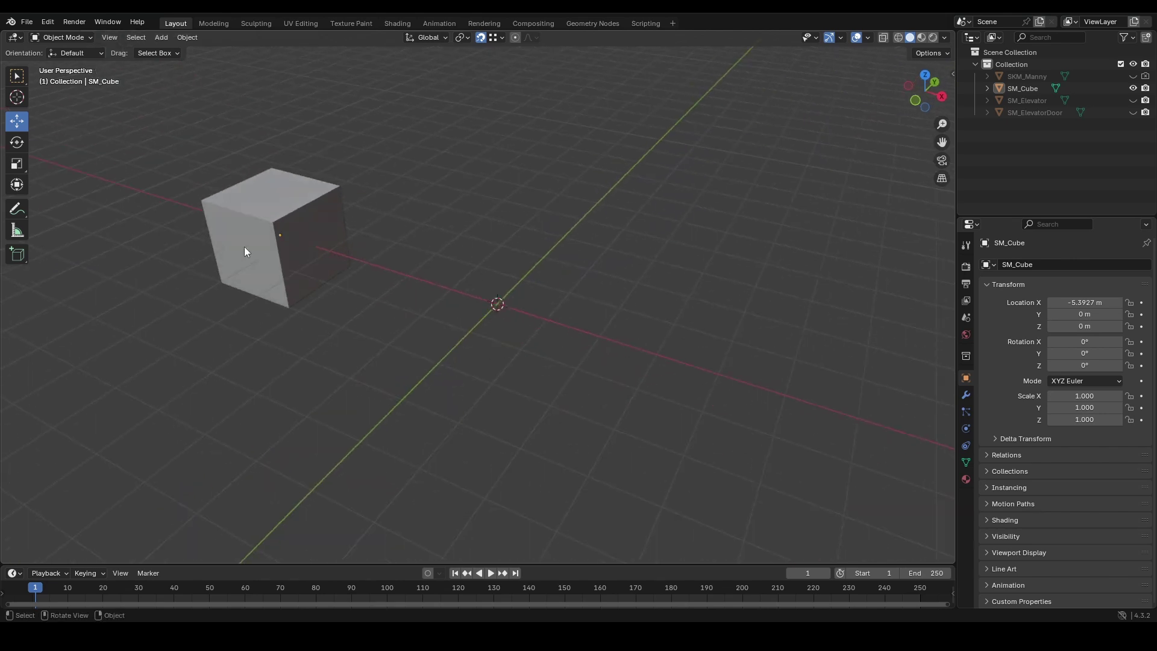
click(247, 250)
click(1081, 302)
text(0)
key(Return)
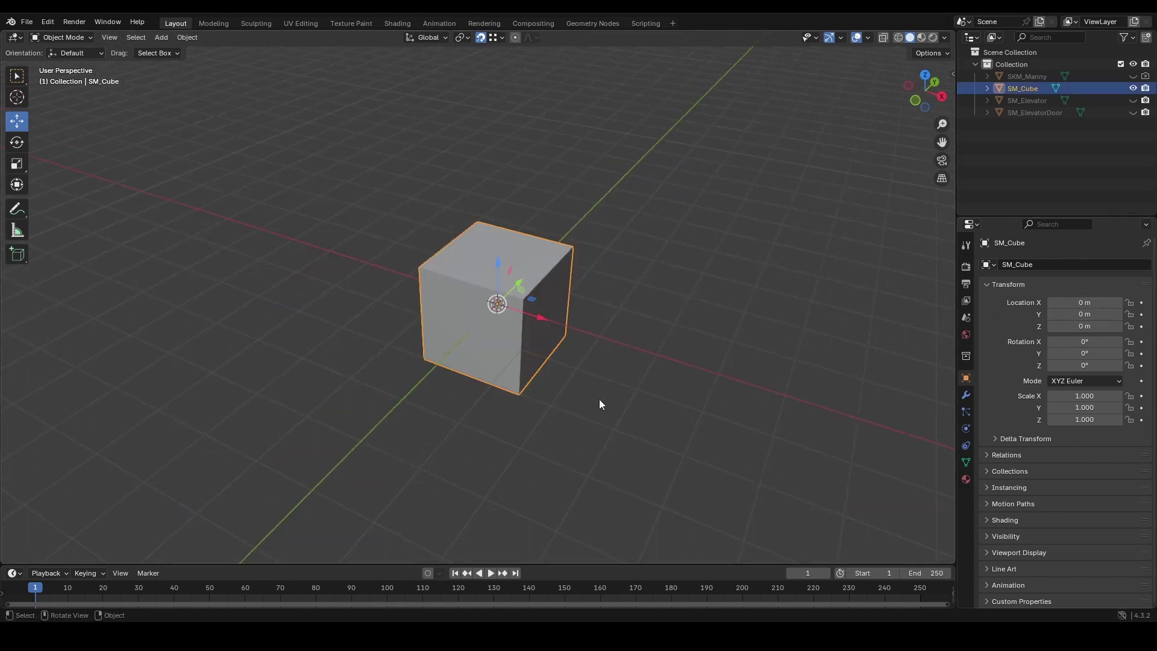
Step: In Edit Mode, snap the 3D cursor to the cube's bottom front corner vertex, then return to Object Mode
middle_drag(537, 386, 304, 276)
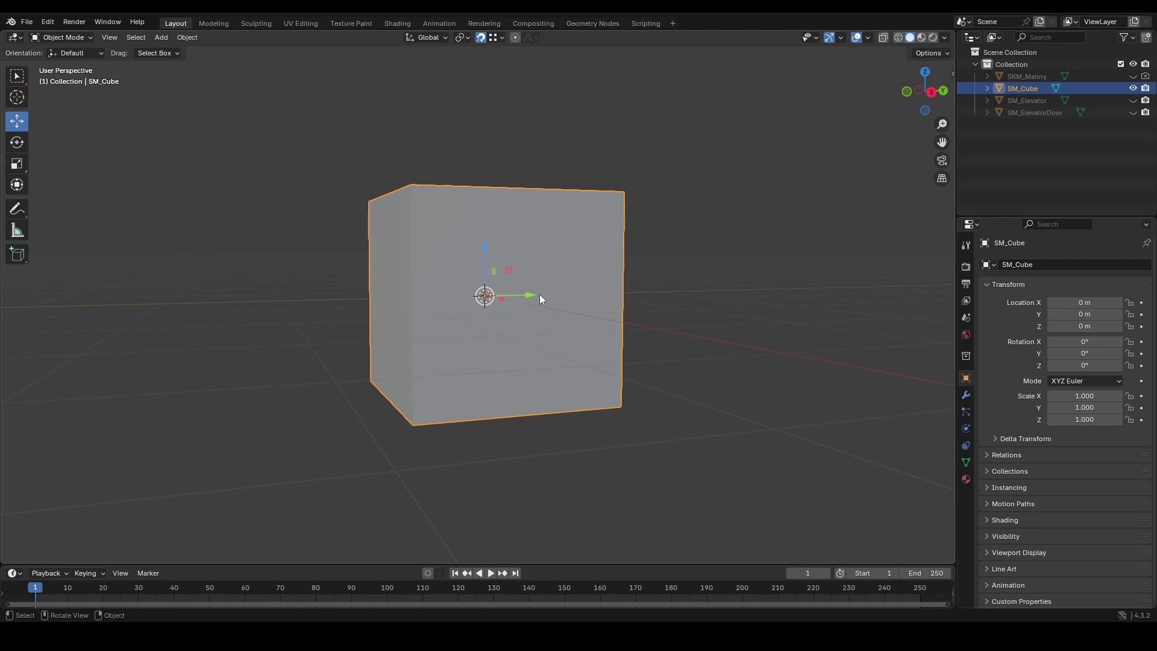
scroll(570, 279, down, 3)
middle_drag(495, 260, 562, 299)
key(Tab)
click(95, 37)
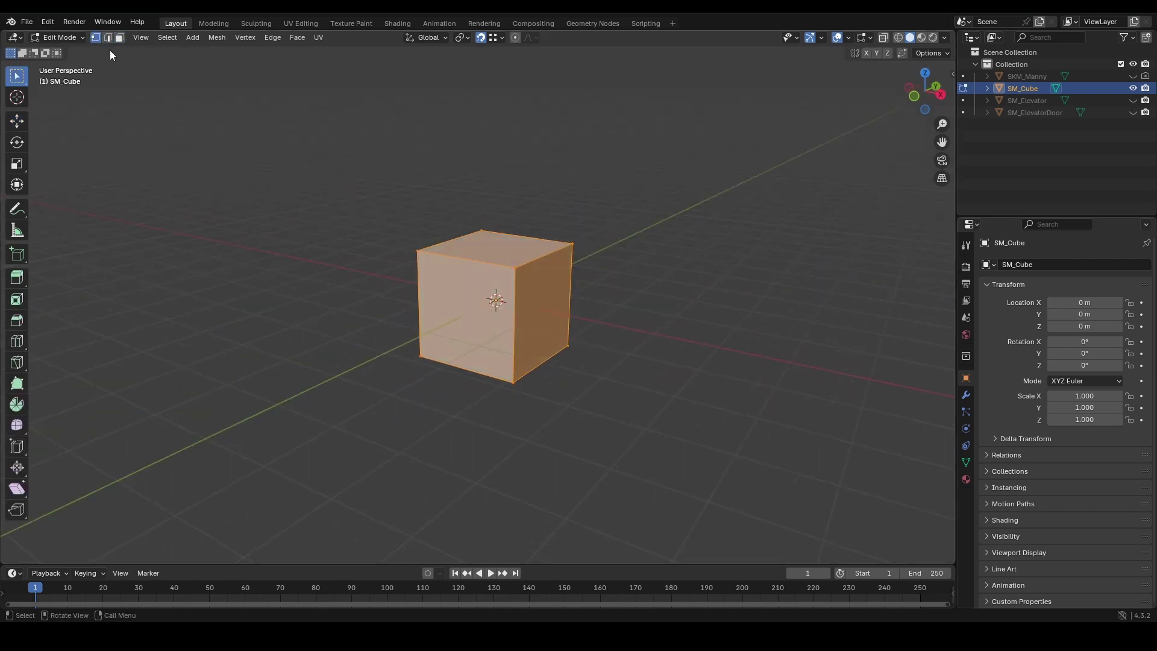
click(513, 385)
key(shift+s)
click(517, 476)
key(Tab)
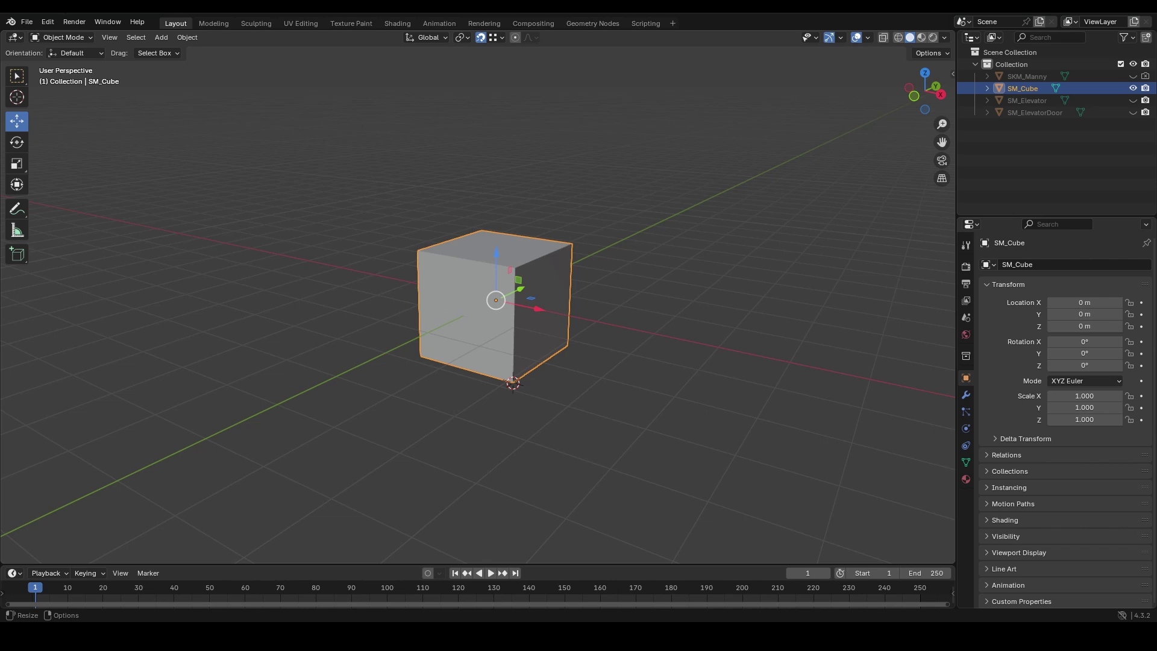
Step: Set the cube's origin to the 3D cursor at its bottom corner
click(187, 38)
mouse_move(217, 63)
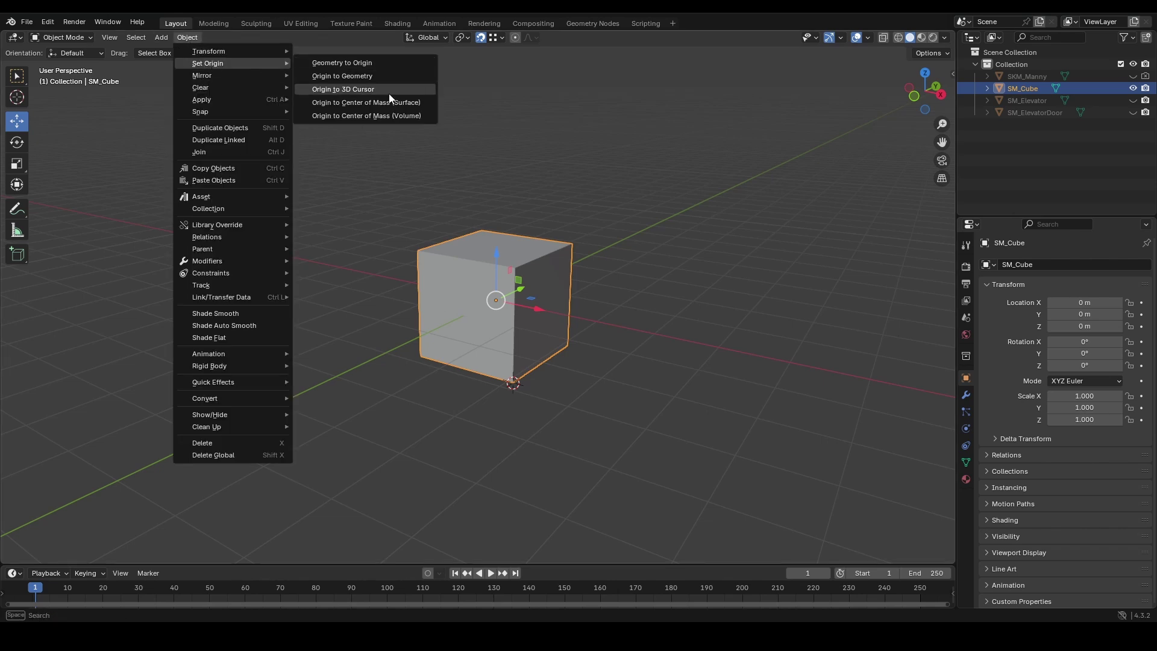
click(389, 90)
Step: Set the cube's X, Y and Z location to 0 m to place its corner origin at the world origin
click(1087, 313)
text(0)
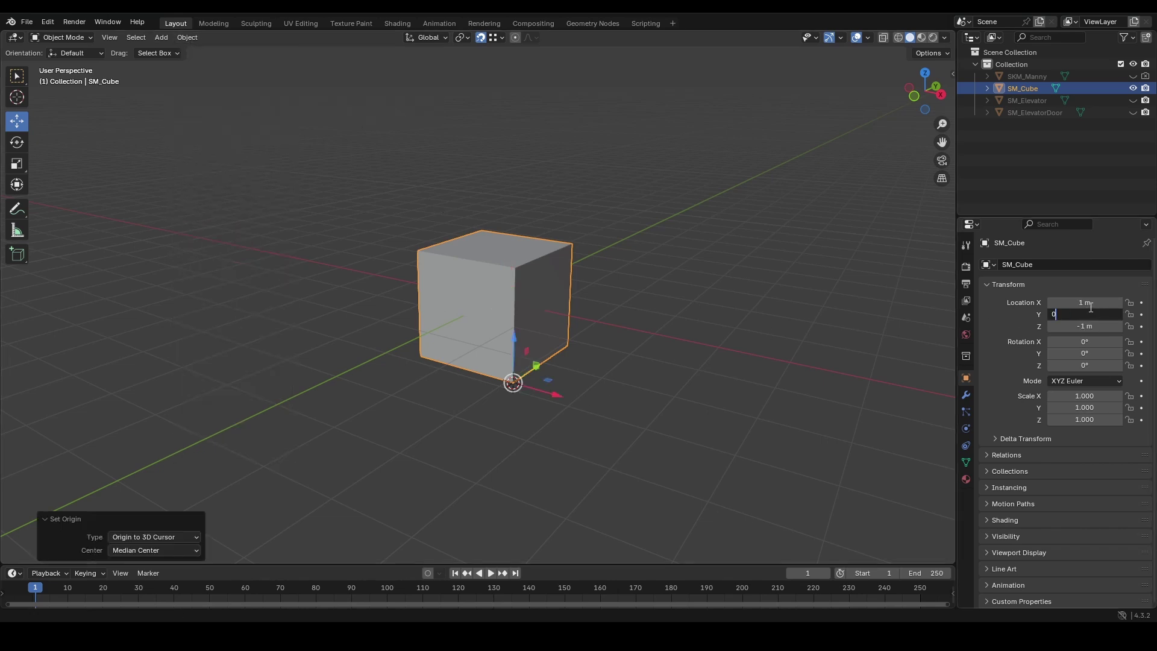
key(Return)
click(1091, 304)
text(0)
key(Return)
click(759, 350)
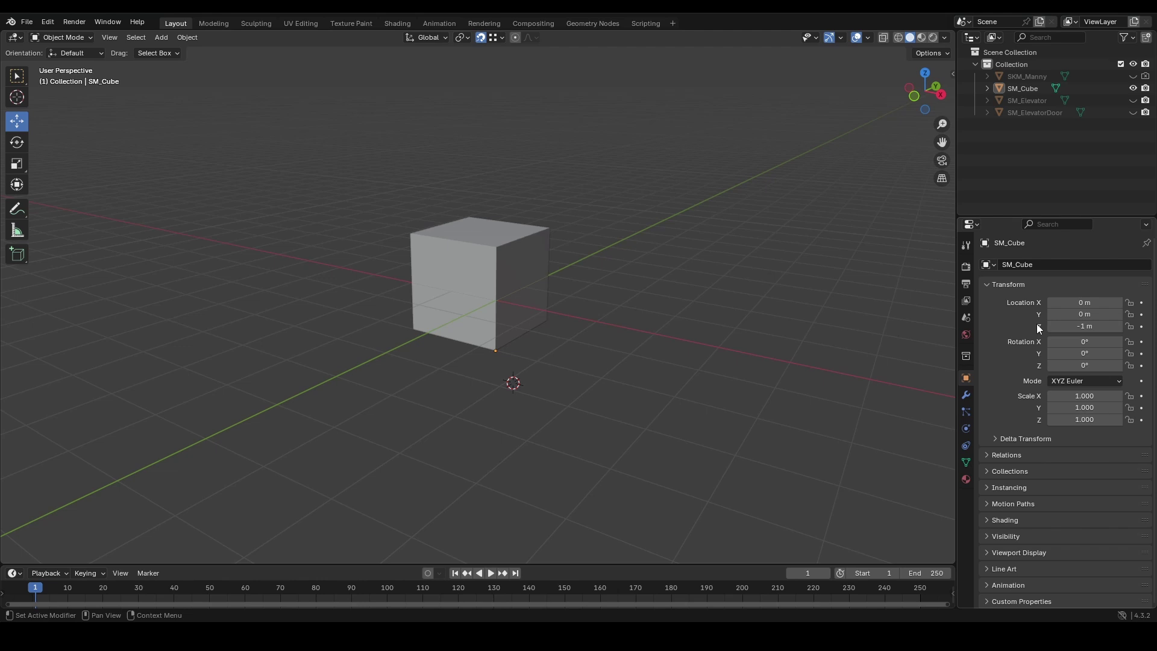
click(1078, 326)
text(0)
key(Return)
scroll(620, 392, up, 3)
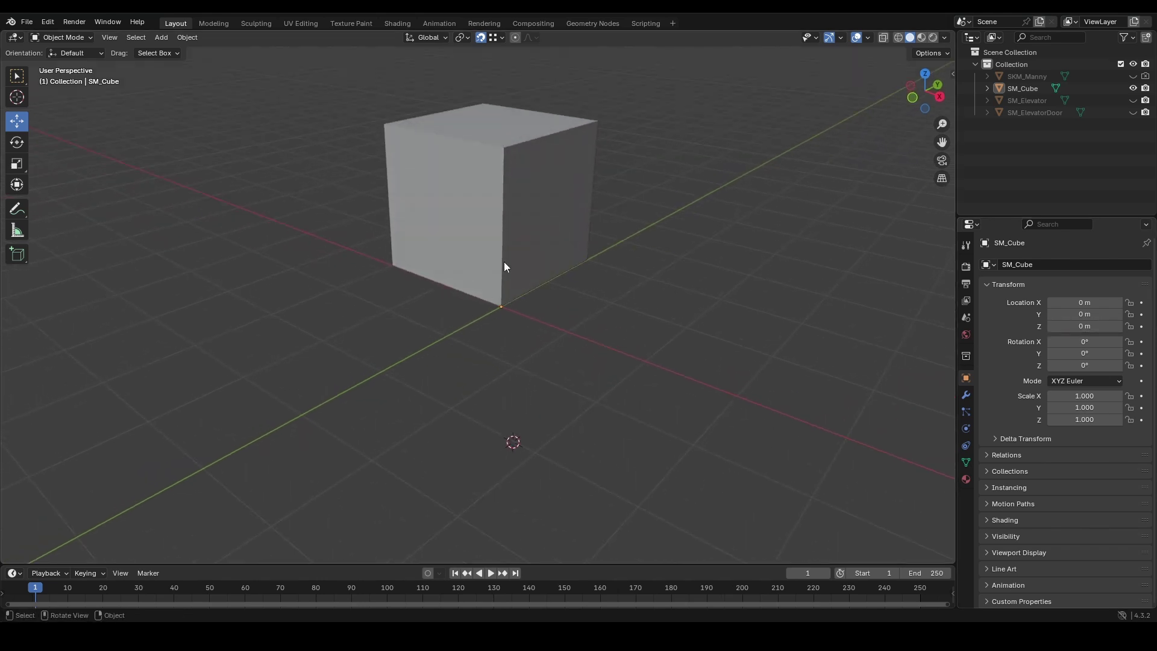
Step: Try moving the cube by its corner origin, first along the Y axis and then freely
shift+middle_drag(500, 294, 418, 309)
click(392, 324)
drag(404, 327, 289, 268)
click(332, 290)
key(g)
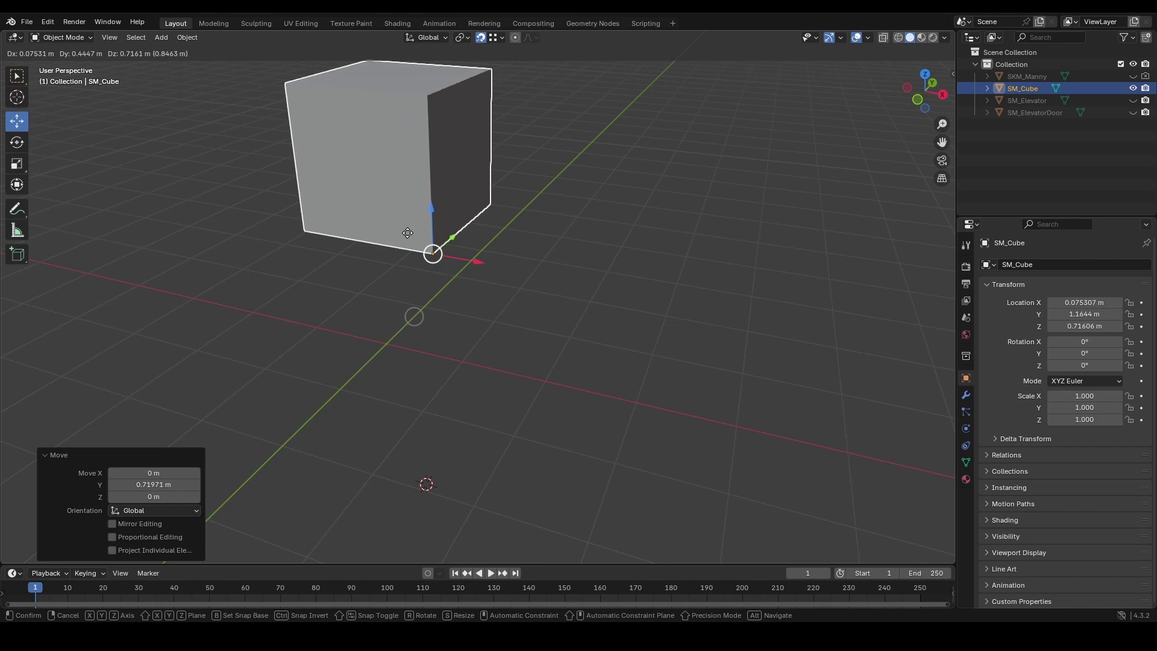
click(380, 285)
Step: Undo the cube's moves, location changes and origin change, back to Edit Mode with the bottom corner vertex selected
key(ctrl+z)
key(ctrl+z)
key(ctrl+z)
key(ctrl+z)
key(ctrl+z)
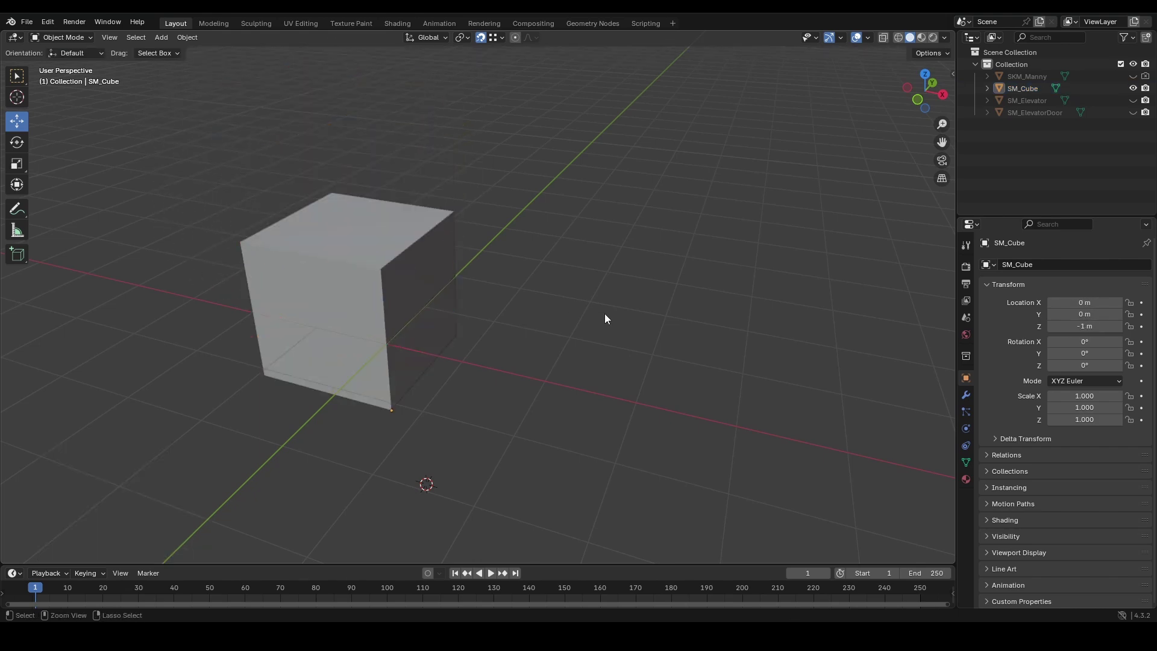
key(ctrl+z)
key(ctrl+z)
key(ctrl+z)
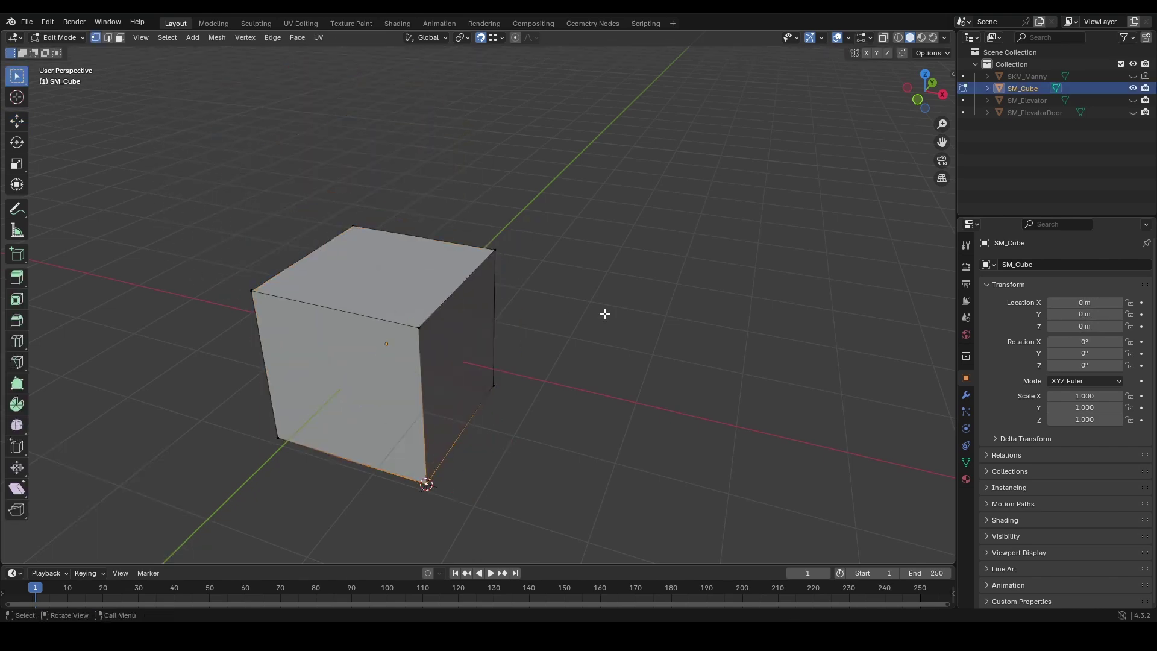
Step: Delete the cube in Object Mode and add a plane mesh in its place
scroll(605, 314, down, 4)
key(Tab)
mouse_move(497, 346)
middle_down()
mouse_move(587, 335)
mouse_move(485, 354)
middle_up()
key(Delete)
key(shift+a)
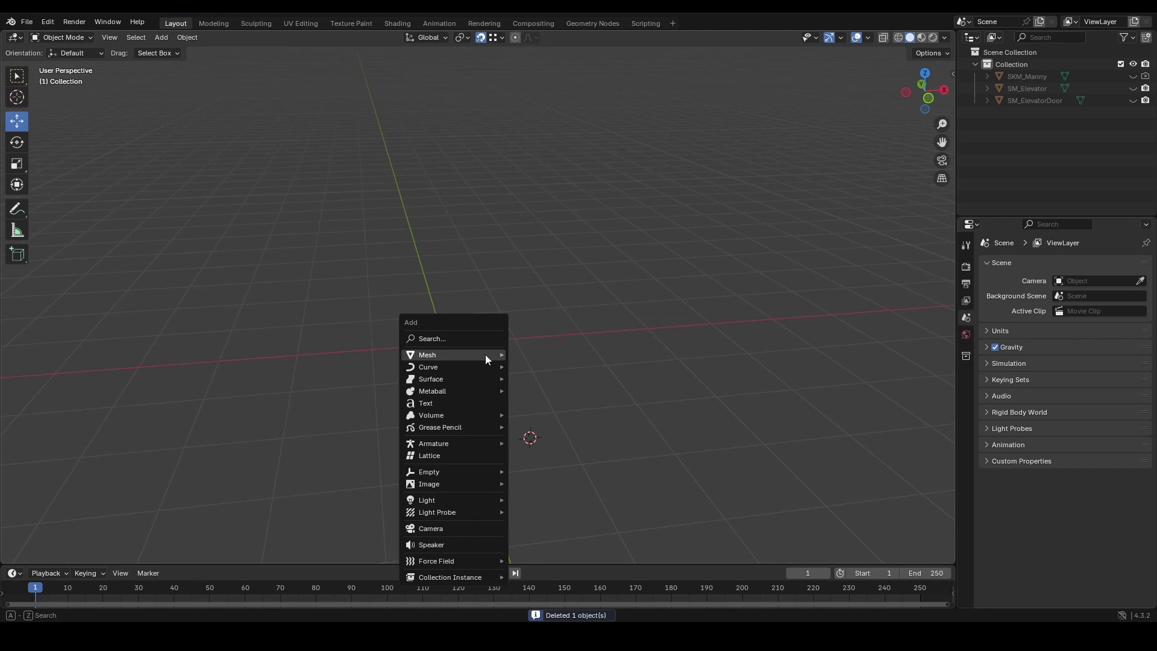
mouse_move(485, 354)
click(543, 356)
middle_drag(573, 361, 783, 362)
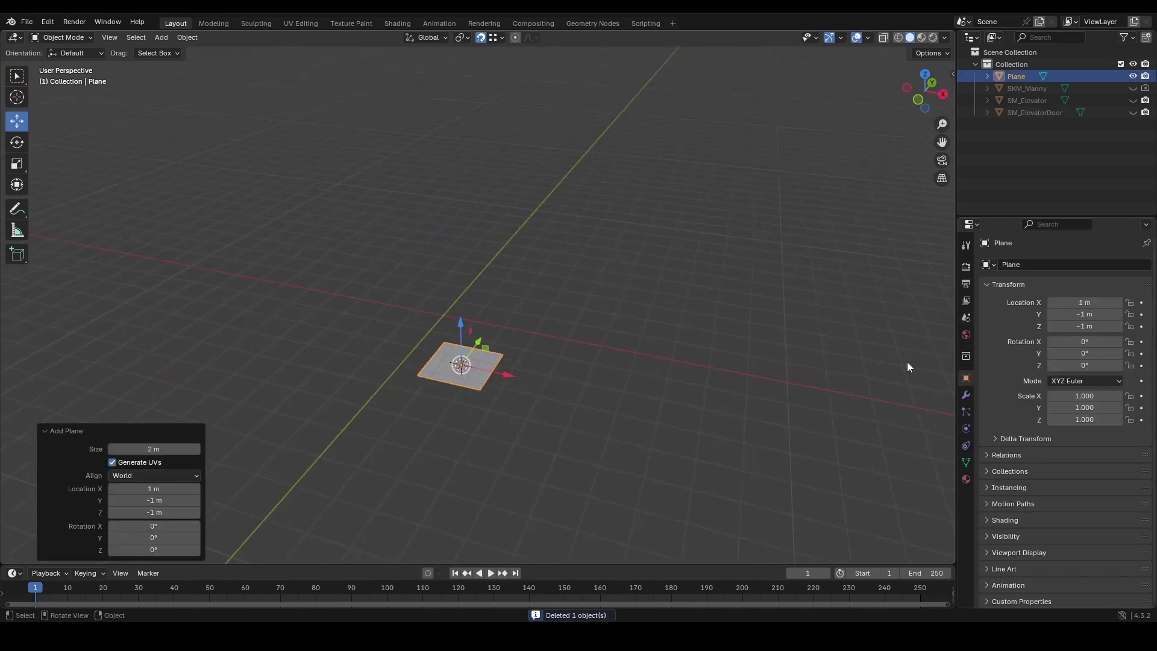
Step: Set the plane's X rotation to 90° so it stands upright
click(1084, 342)
text(90)
key(Return)
scroll(504, 381, up, 2)
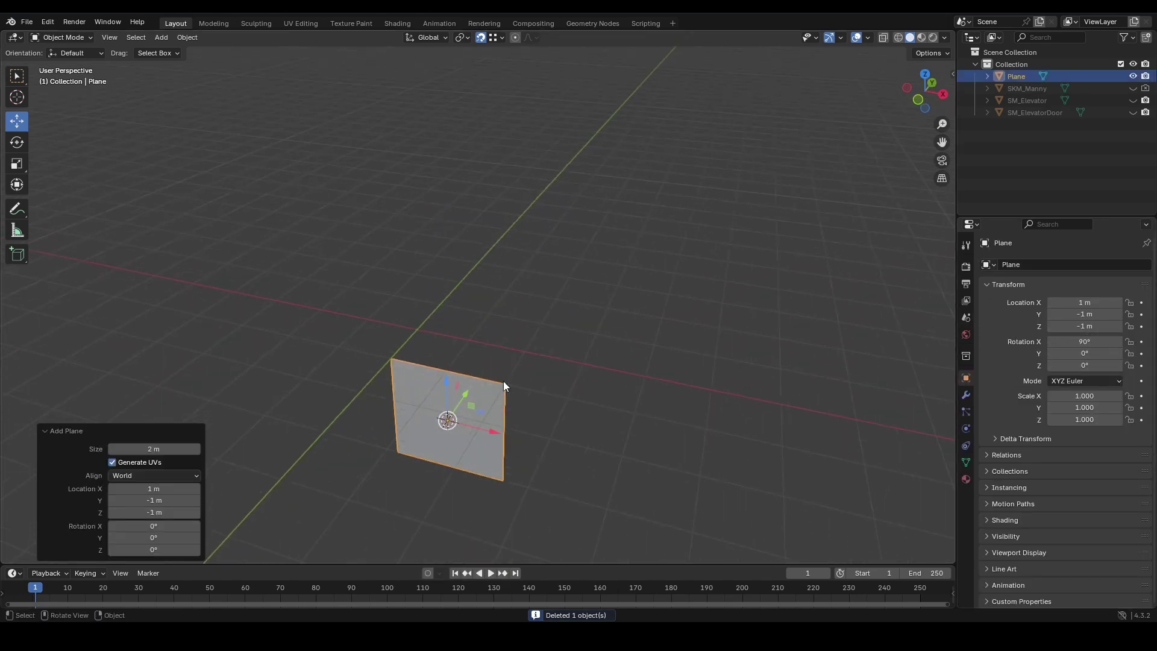
Step: Set the plane's X, Y and Z location to 0 m
click(1090, 301)
text(0)
key(Tab)
text(0)
key(Tab)
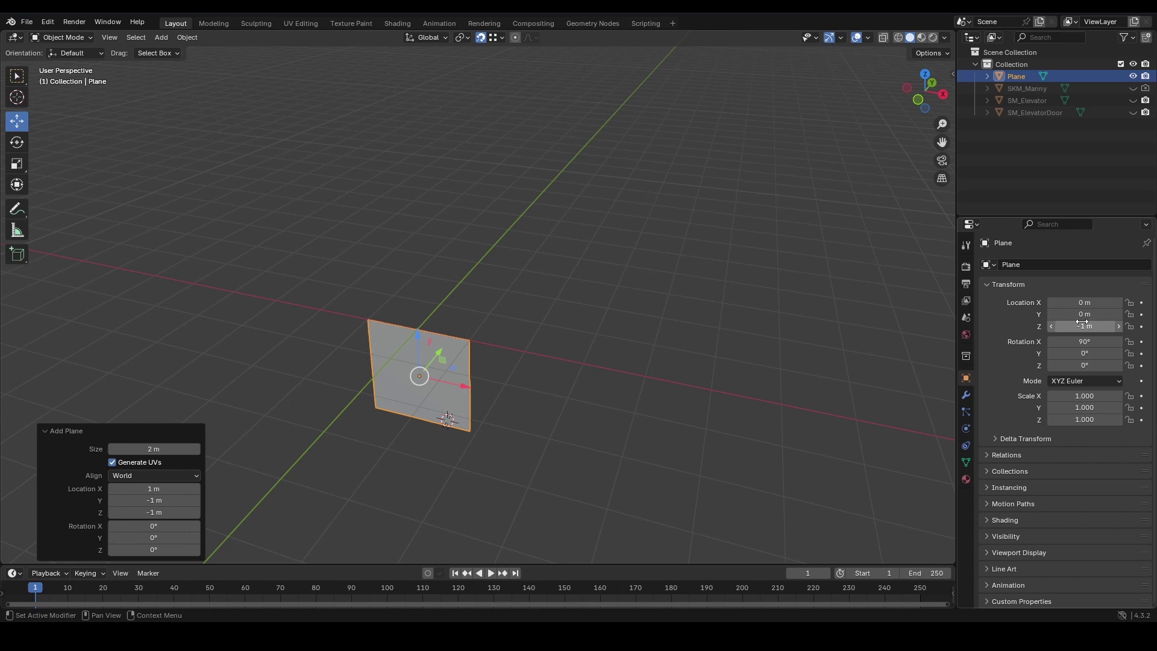
text(0)
key(Return)
Step: Snap the 3D cursor to the plane's bottom corner vertex on the negative X side in Edit Mode
middle_drag(648, 400, 649, 359)
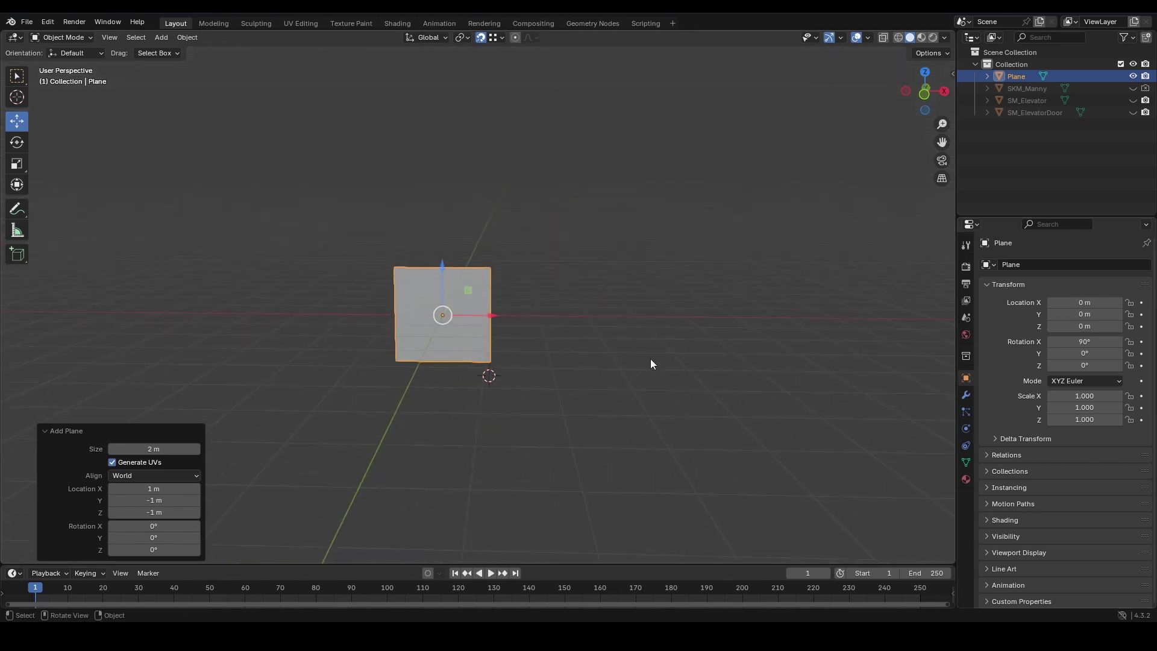
scroll(536, 313, up, 2)
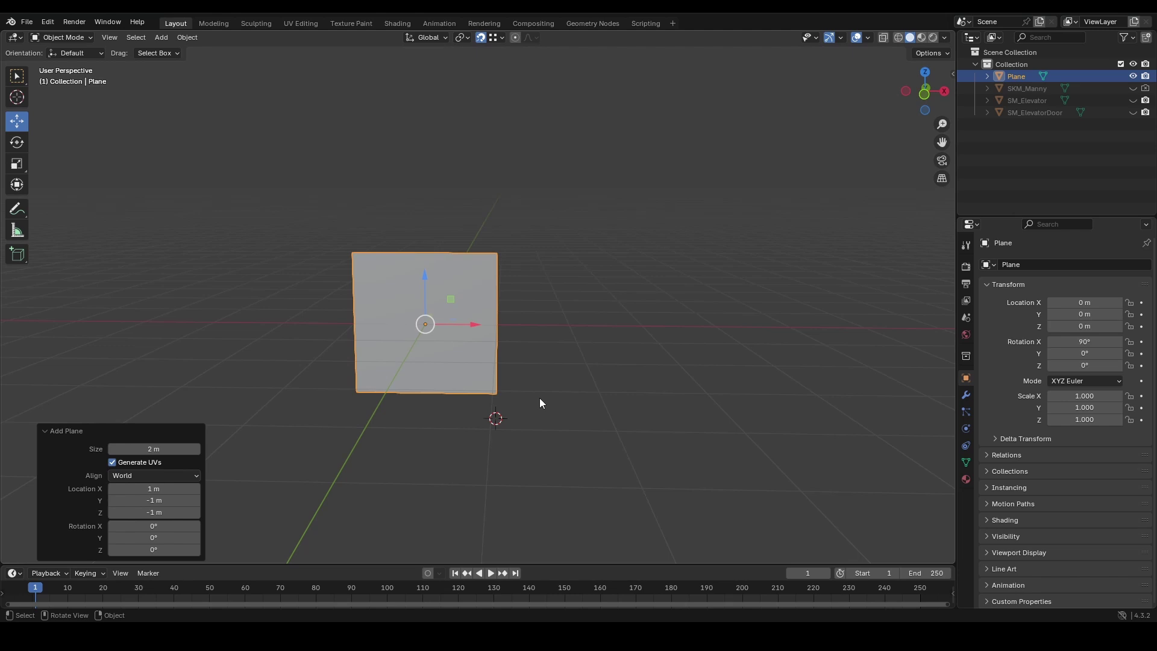
key(Tab)
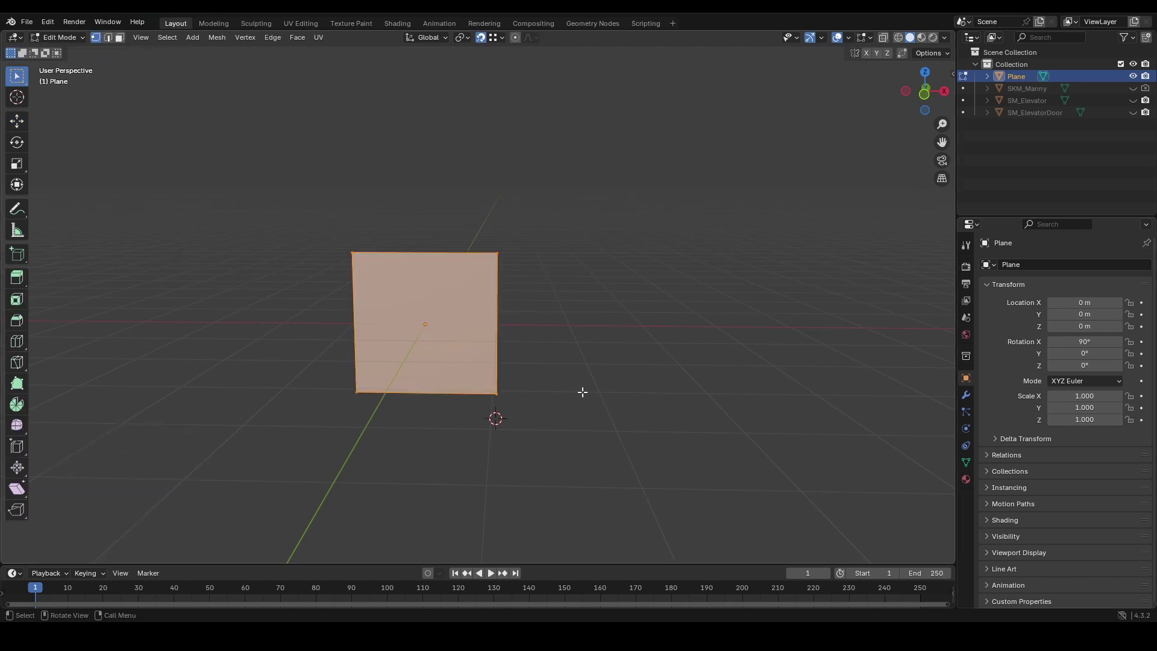
click(387, 393)
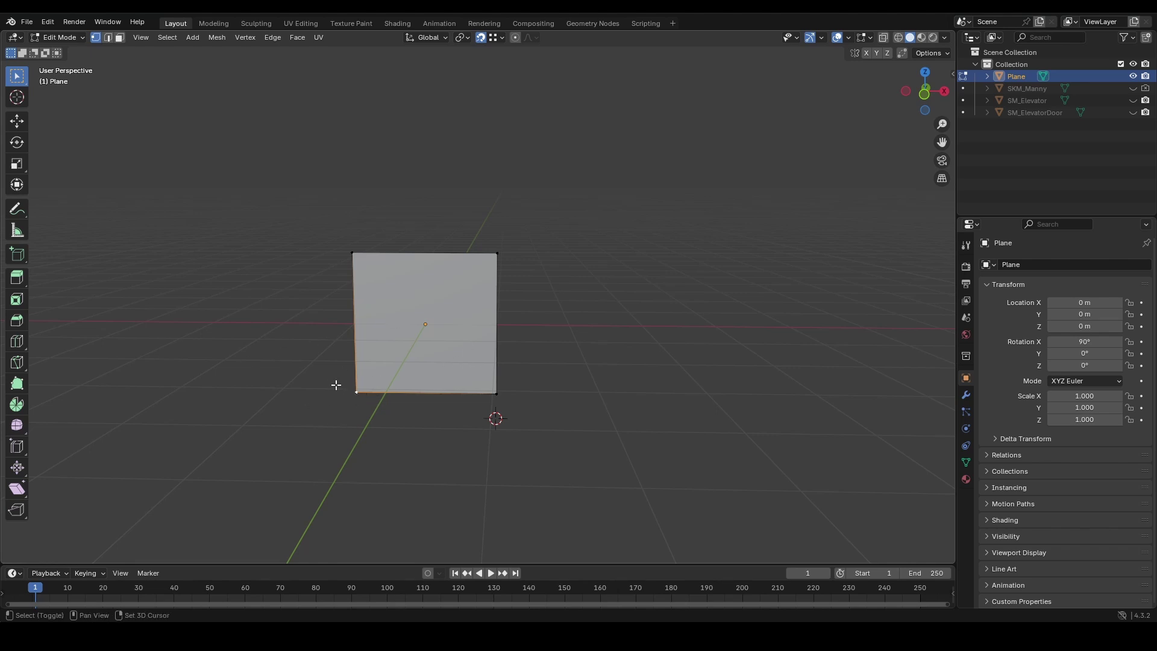
key(shift+s)
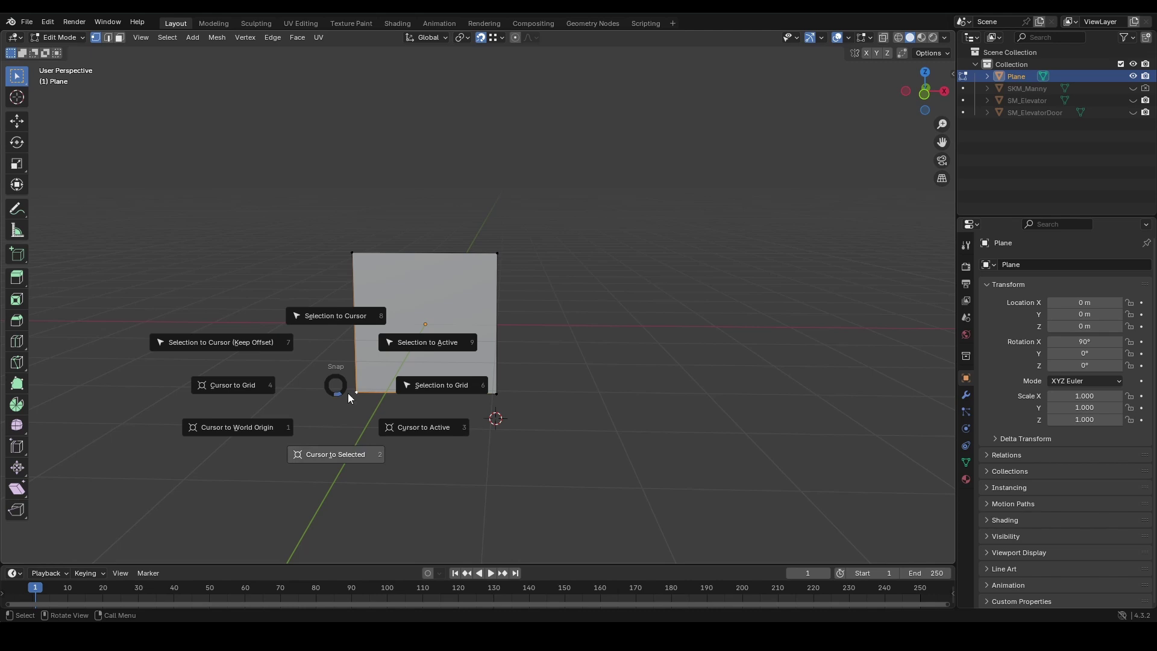
click(348, 457)
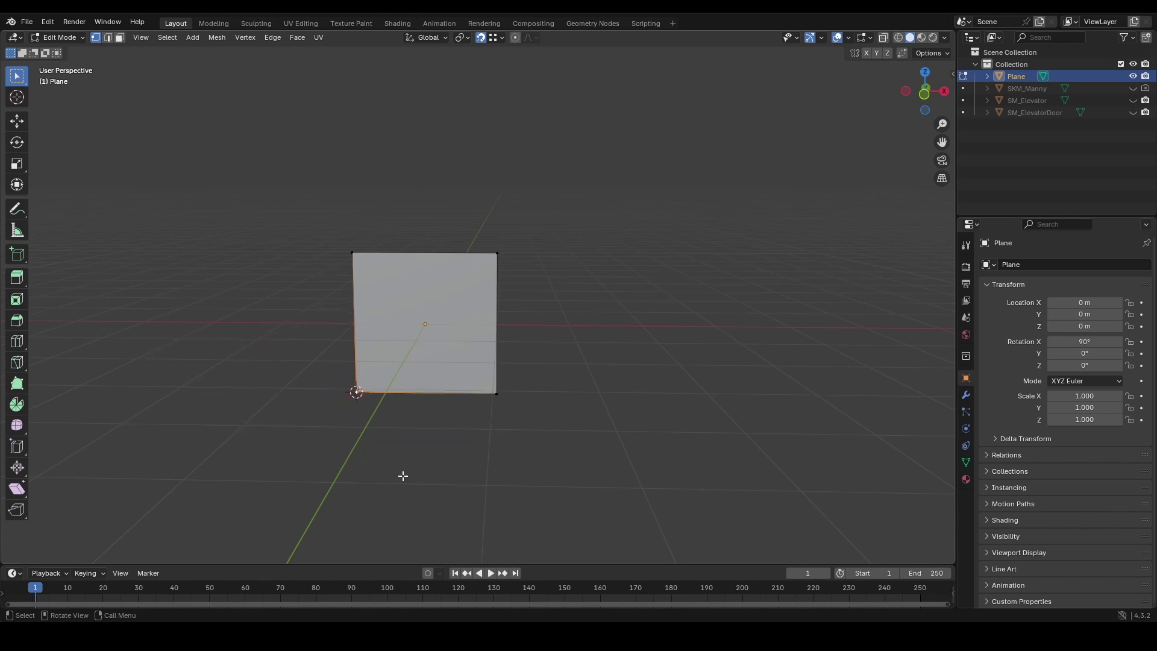
Step: Return to Object Mode and set the plane's origin to the 3D cursor
key(Tab)
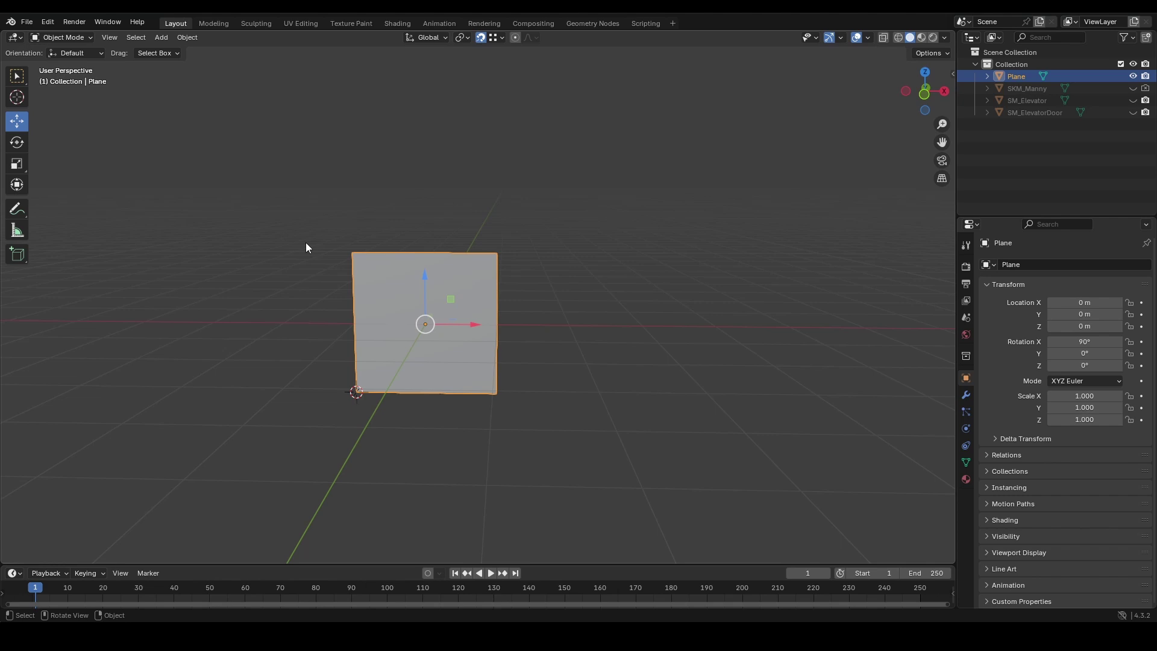
click(193, 38)
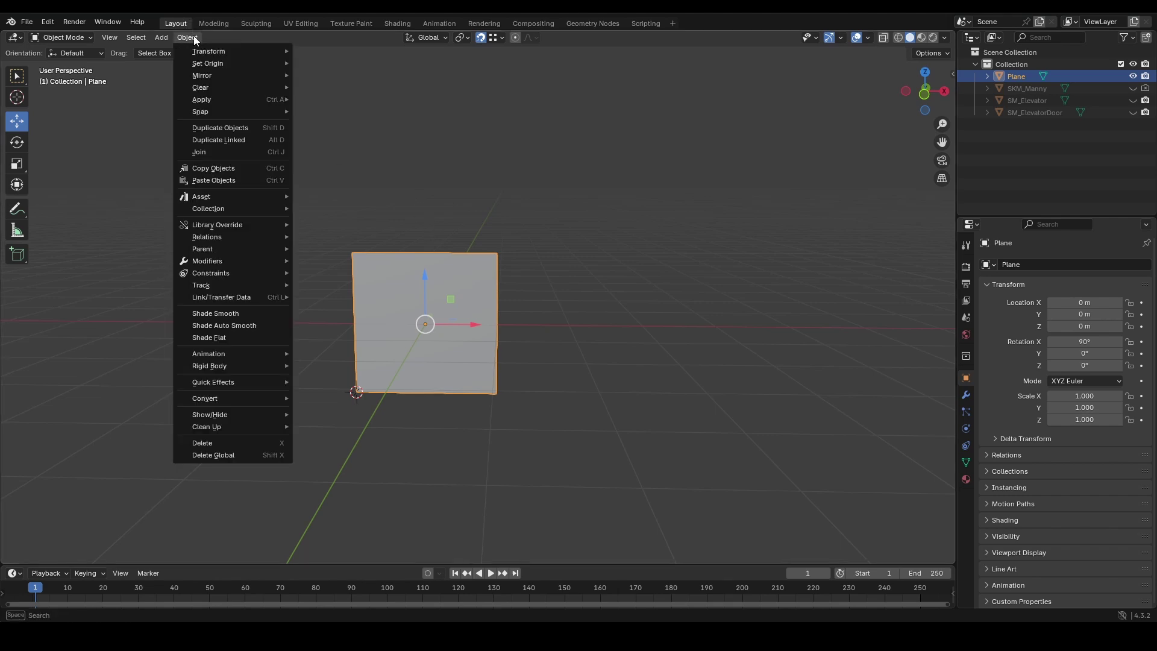
mouse_move(219, 67)
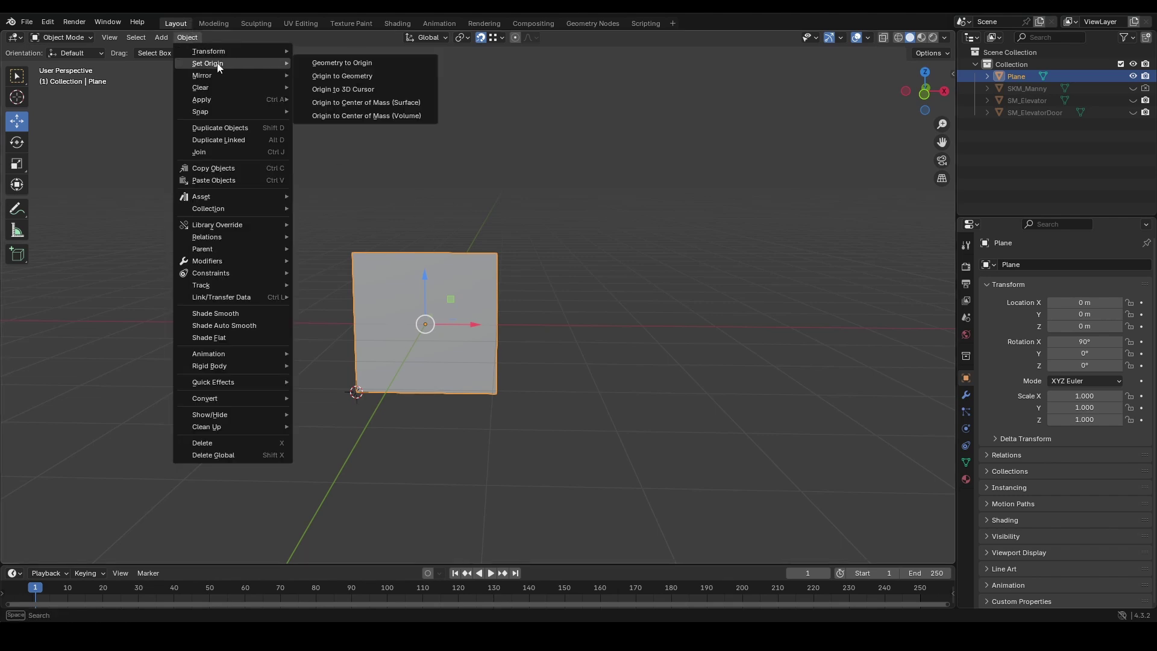
click(378, 89)
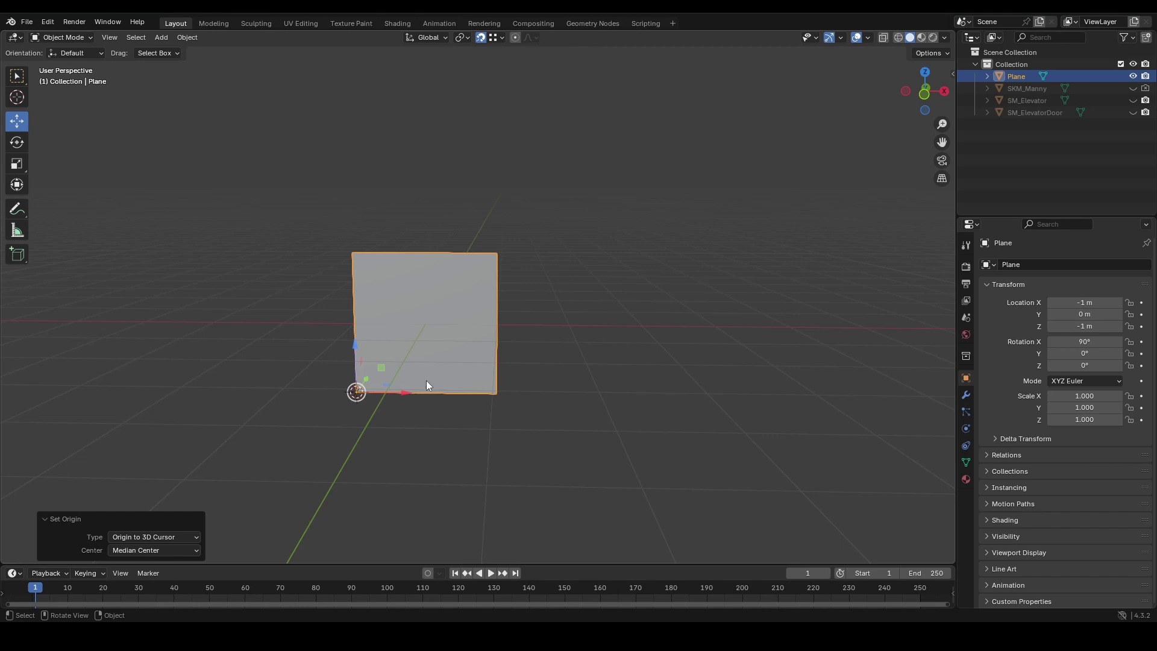
Step: Set the plane's X and Z location to 0 m to place its corner origin at the world origin
click(1096, 302)
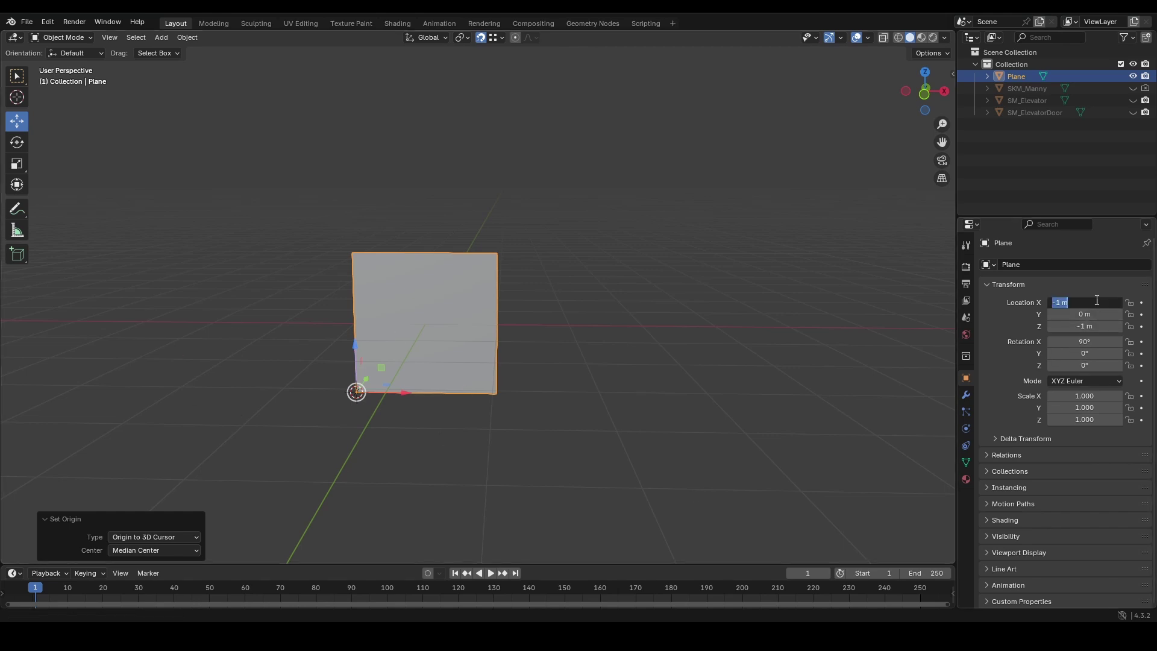
text(0)
key(Return)
click(1081, 326)
text(0)
key(Return)
scroll(478, 388, up, 4)
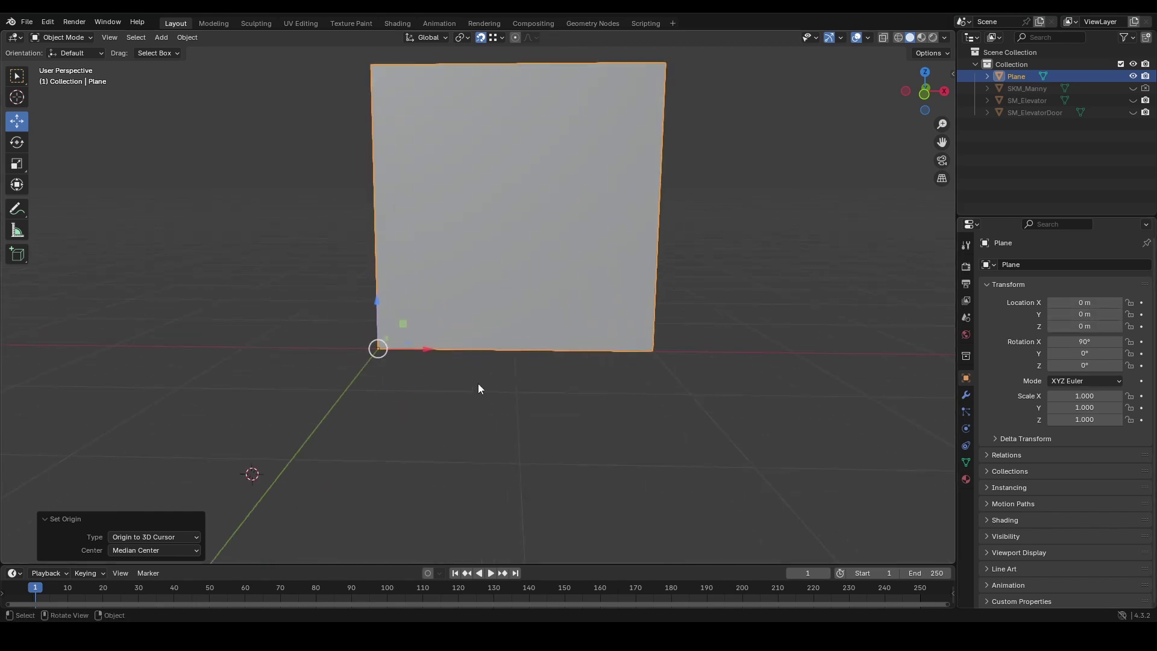
Step: Turn snapping on and check its snap base and snap target options
click(479, 388)
scroll(476, 392, down, 4)
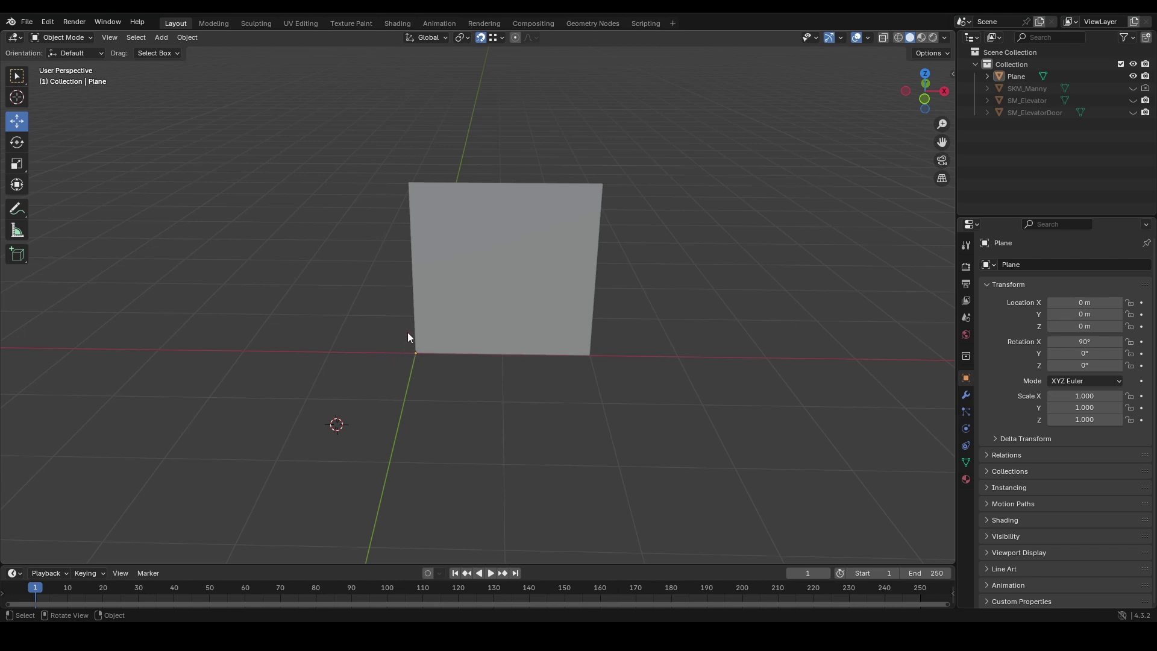
click(446, 326)
scroll(662, 306, down, 2)
scroll(560, 333, up, 3)
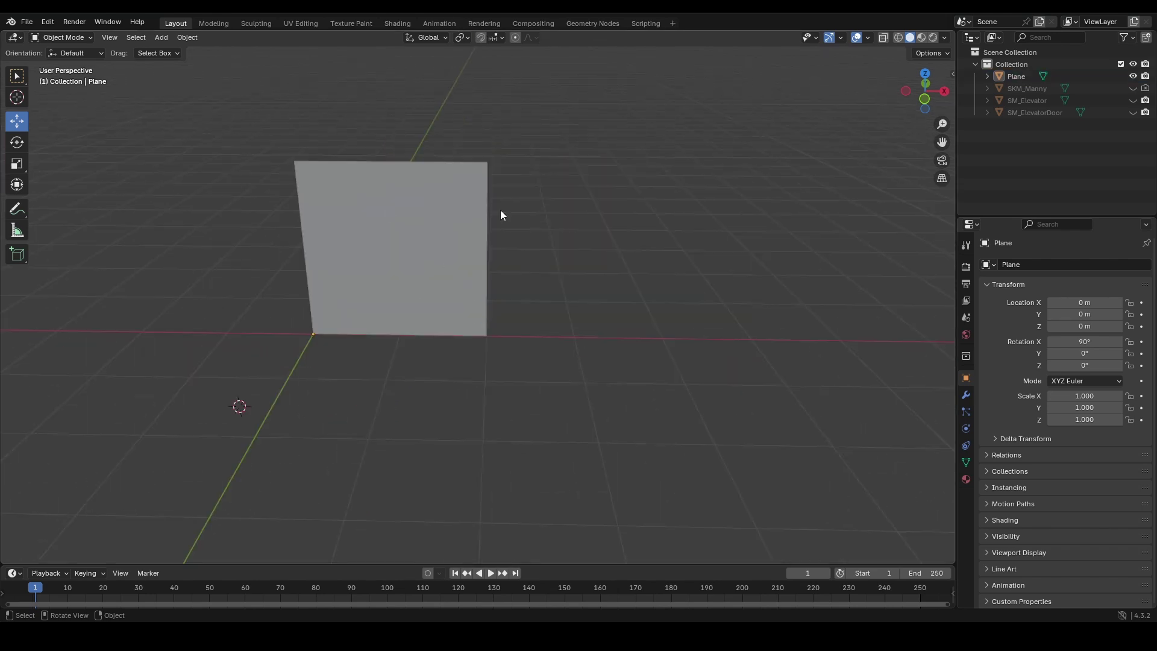
click(482, 37)
click(497, 38)
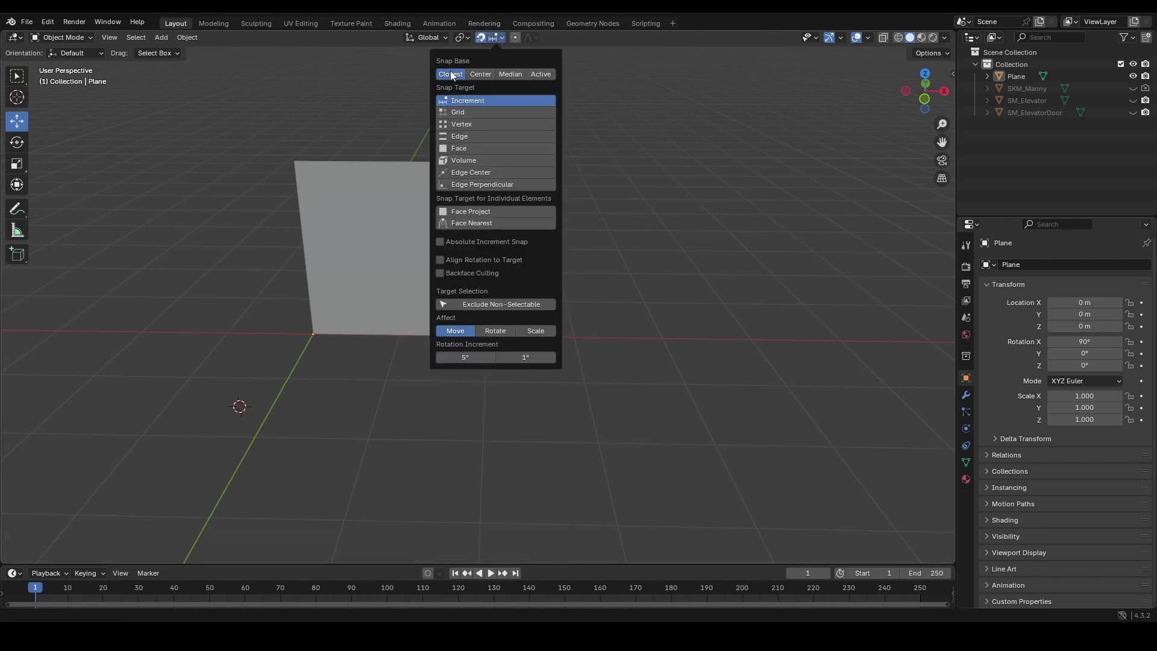
click(494, 38)
Step: Select the plane and duplicate it in place
shift+middle_drag(416, 252, 425, 271)
click(428, 294)
scroll(451, 309, down, 2)
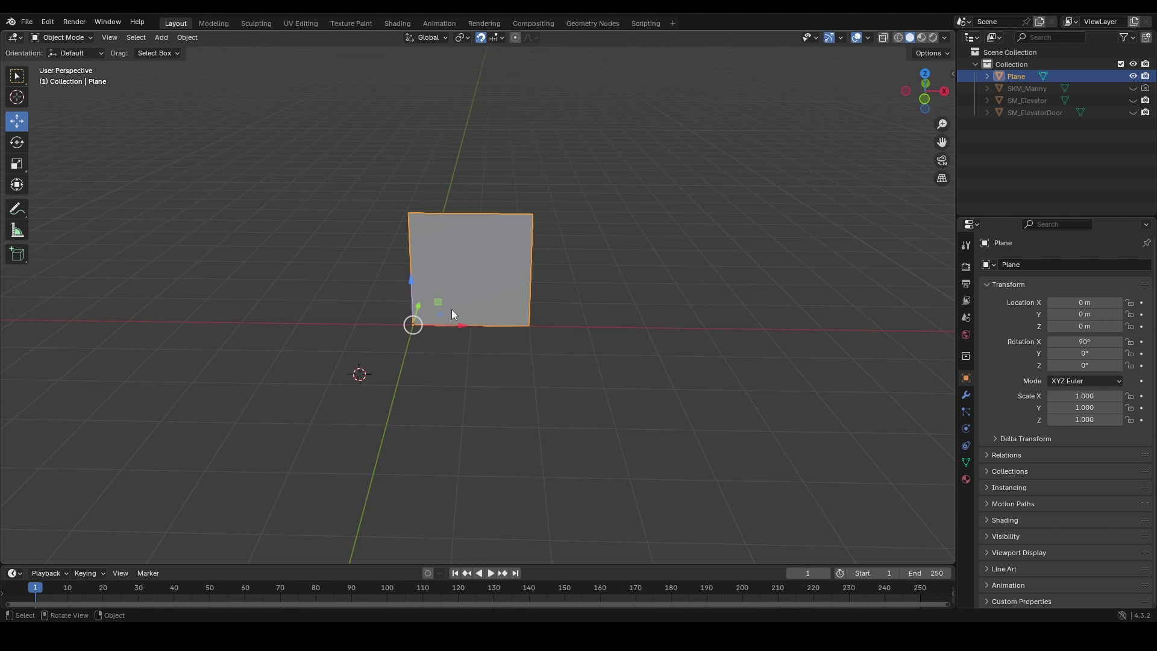
scroll(451, 309, up, 4)
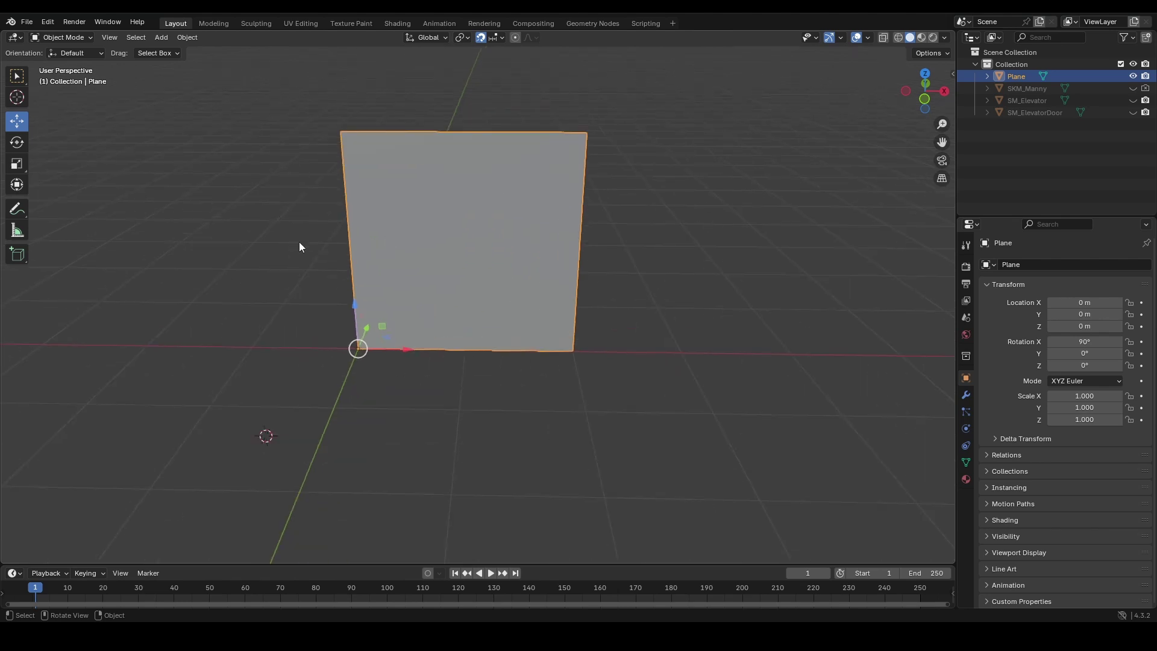
key(shift)
key(shift+d)
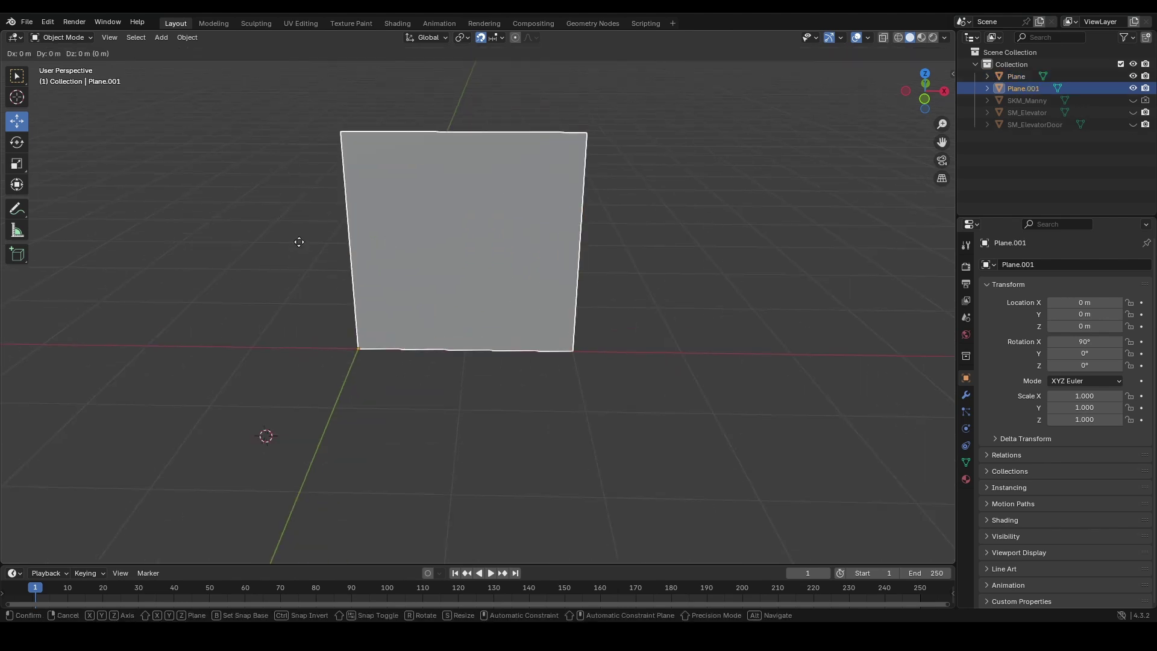
right_click(299, 242)
scroll(388, 306, down, 1)
shift+middle_drag(430, 353, 358, 324)
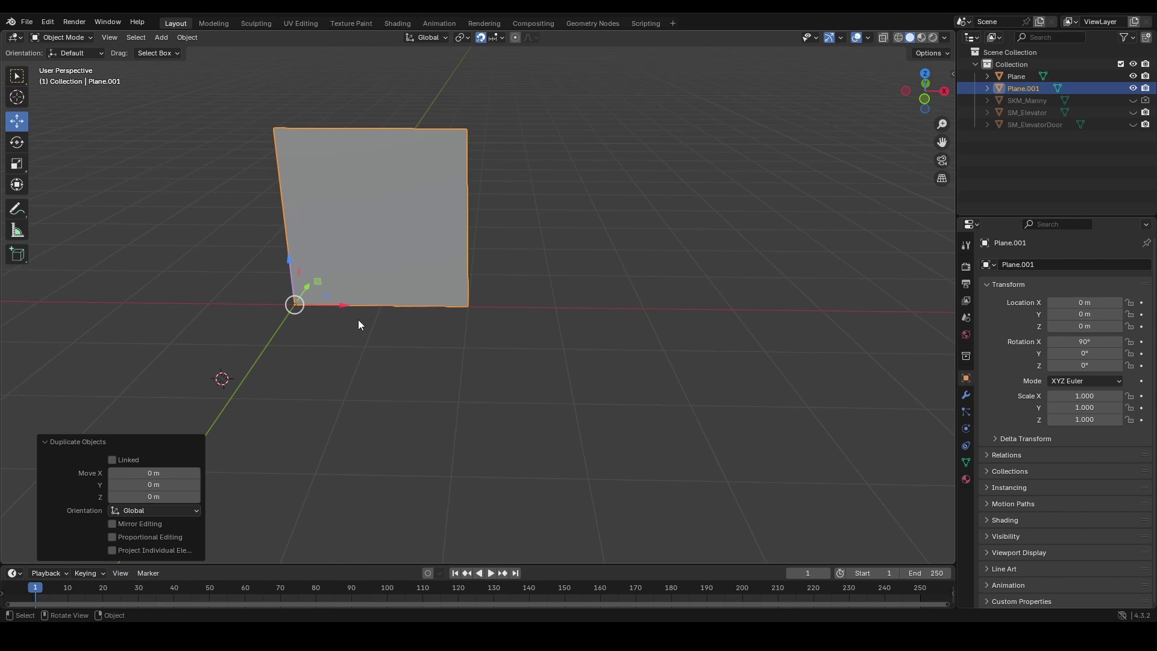
Step: Move the duplicated plane 2 m along the X axis so it sits flush beside the original
drag(326, 312, 461, 395)
click(461, 396)
scroll(440, 325, down, 1)
click(419, 257)
click(551, 262)
Step: Duplicate both planes together and move the copies 4 m along the X axis to extend the row
shift+middle_drag(654, 339, 534, 340)
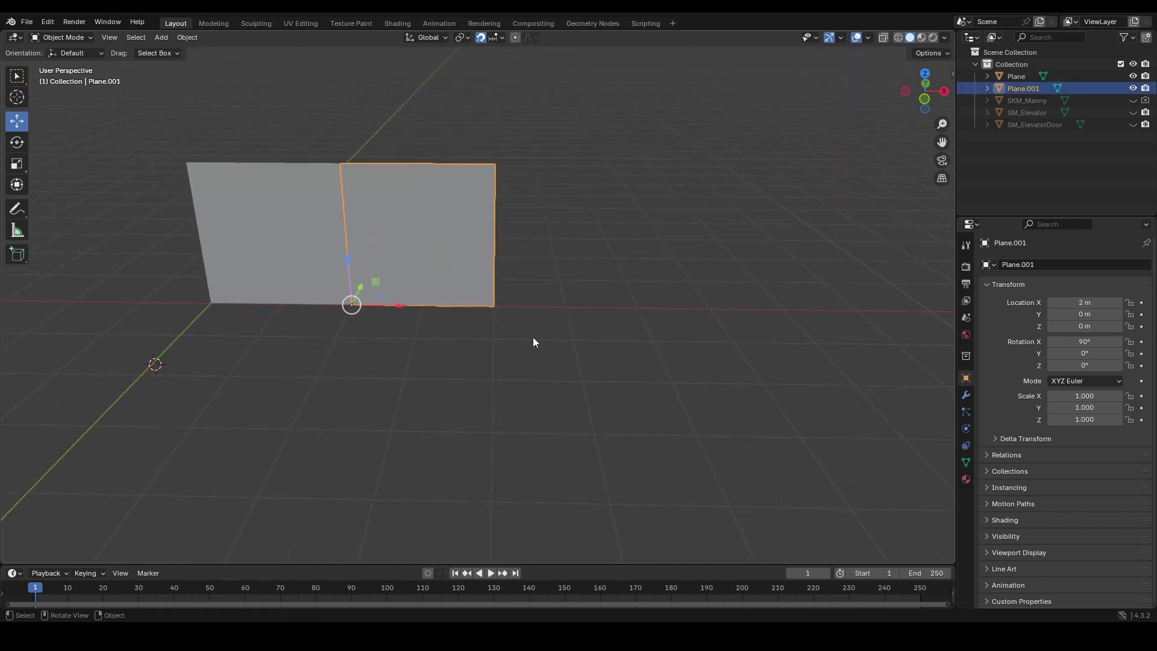
shift+click(328, 280)
key(shift+d)
right_click(384, 301)
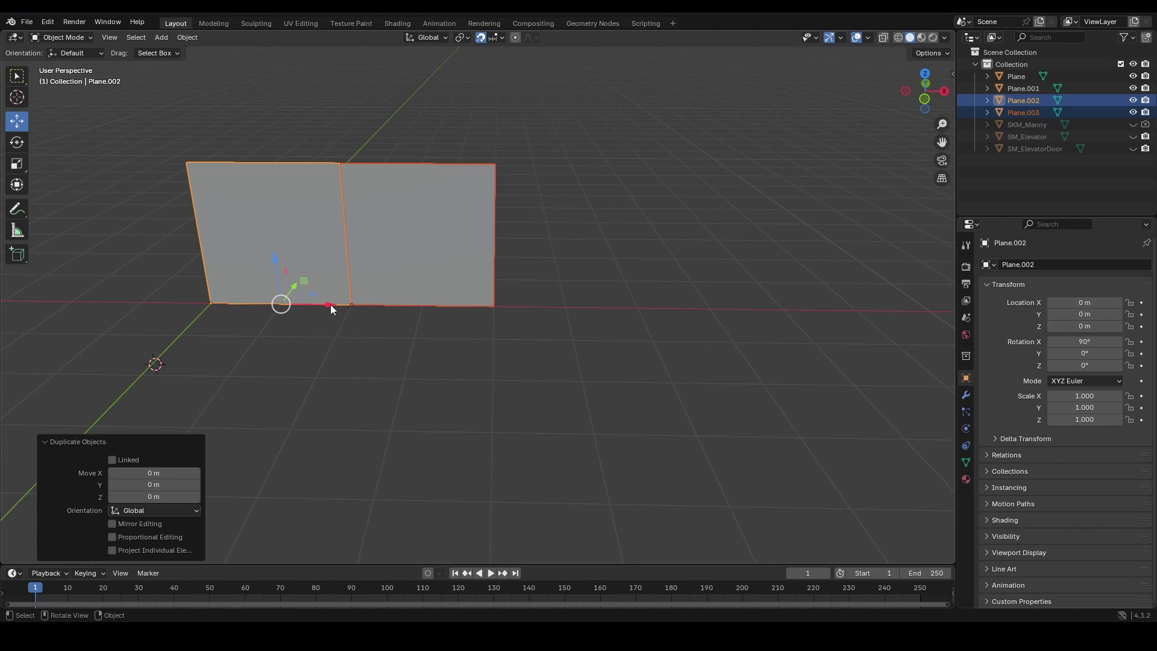
drag(330, 305, 621, 302)
scroll(371, 276, down, 2)
scroll(465, 269, up, 2)
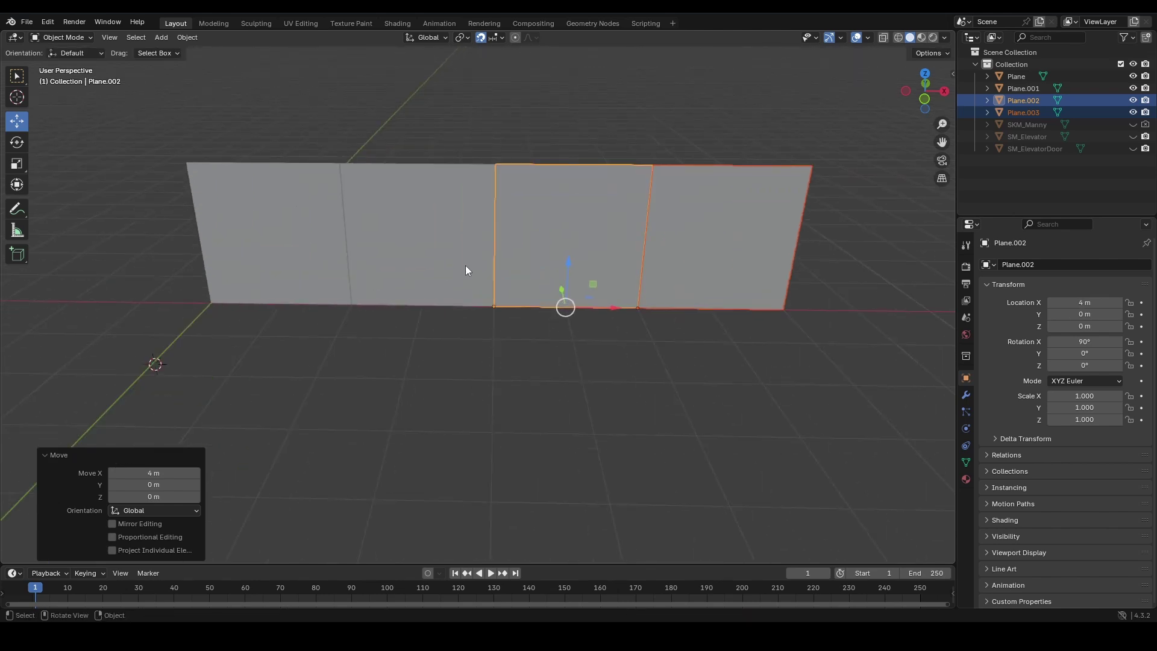
Step: Delete all the plane copies and select the remaining original plane
key(x)
click(656, 236)
click(325, 265)
click(409, 259)
key(x)
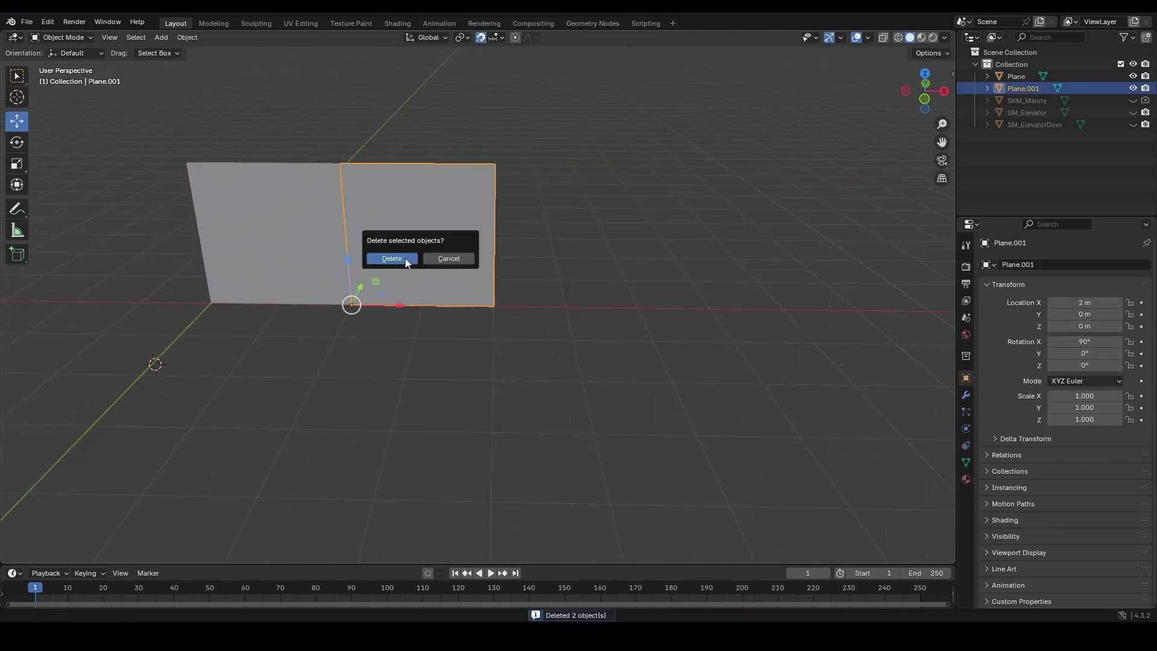
click(405, 258)
shift+middle_drag(279, 253, 484, 347)
click(484, 347)
scroll(483, 347, up, 2)
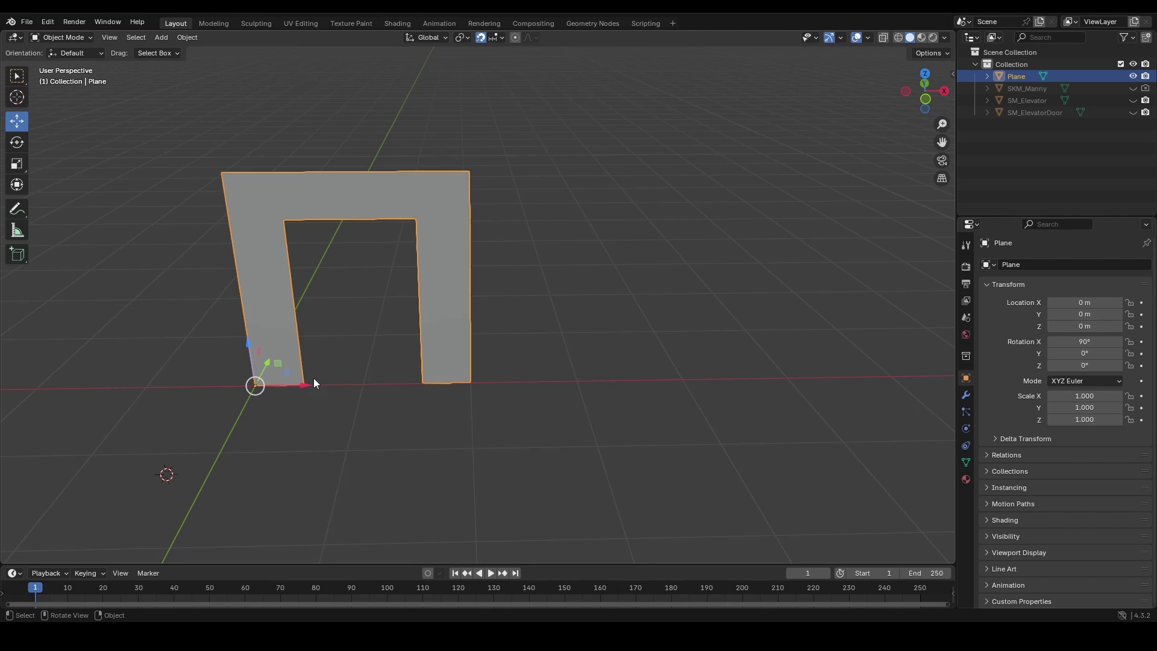
Step: Duplicate the doorway-shaped plane twice along the X axis to form a row of three, with the last copy at X 4 m
key(shift+d)
right_click(272, 367)
drag(300, 386, 667, 403)
key(shift+d)
right_click(505, 382)
scroll(503, 368, down, 3)
click(665, 419)
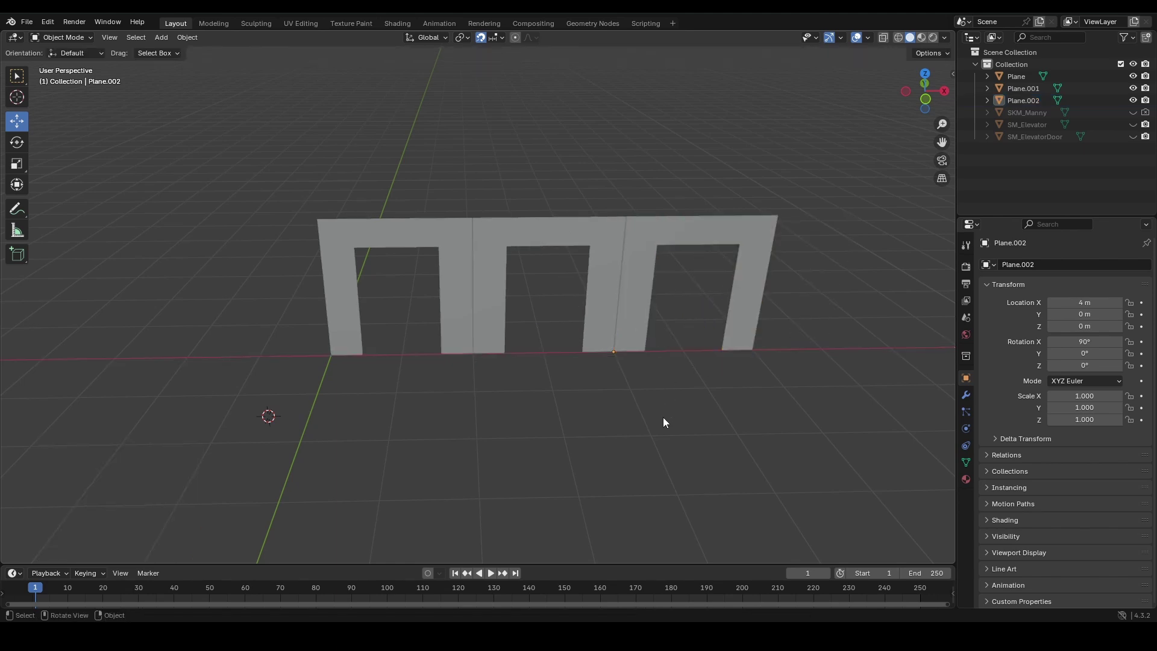
Step: Delete all three doorway-shaped planes from the scene
click(441, 281)
shift+click(699, 230)
key(Delete)
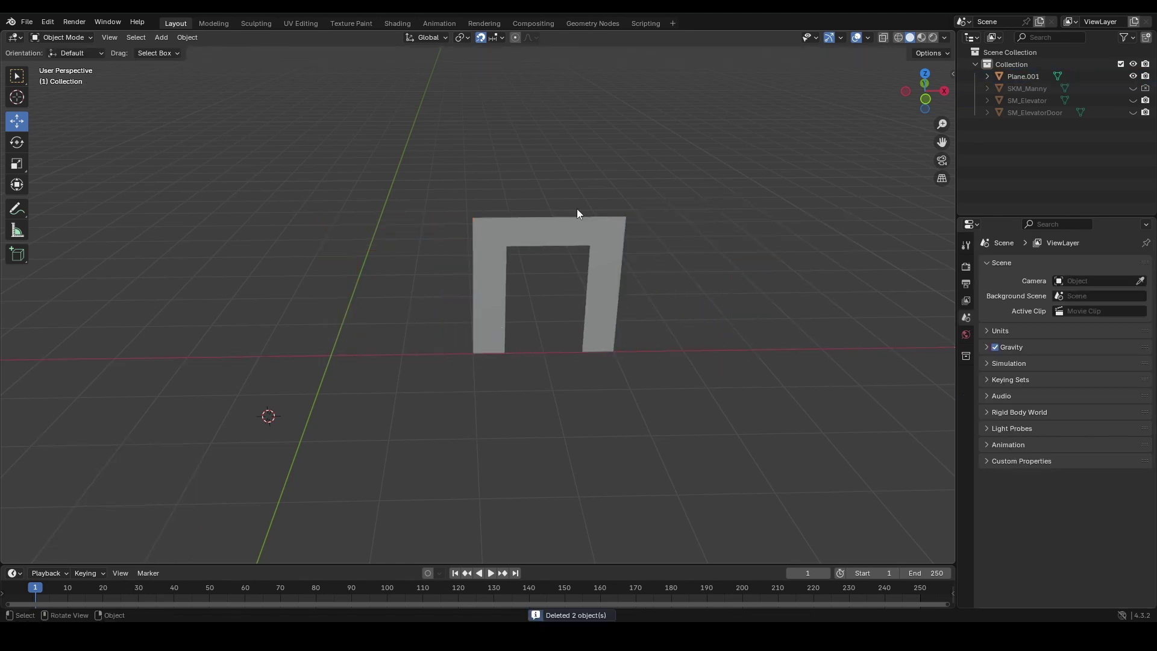
click(580, 223)
key(Delete)
middle_drag(517, 236, 579, 229)
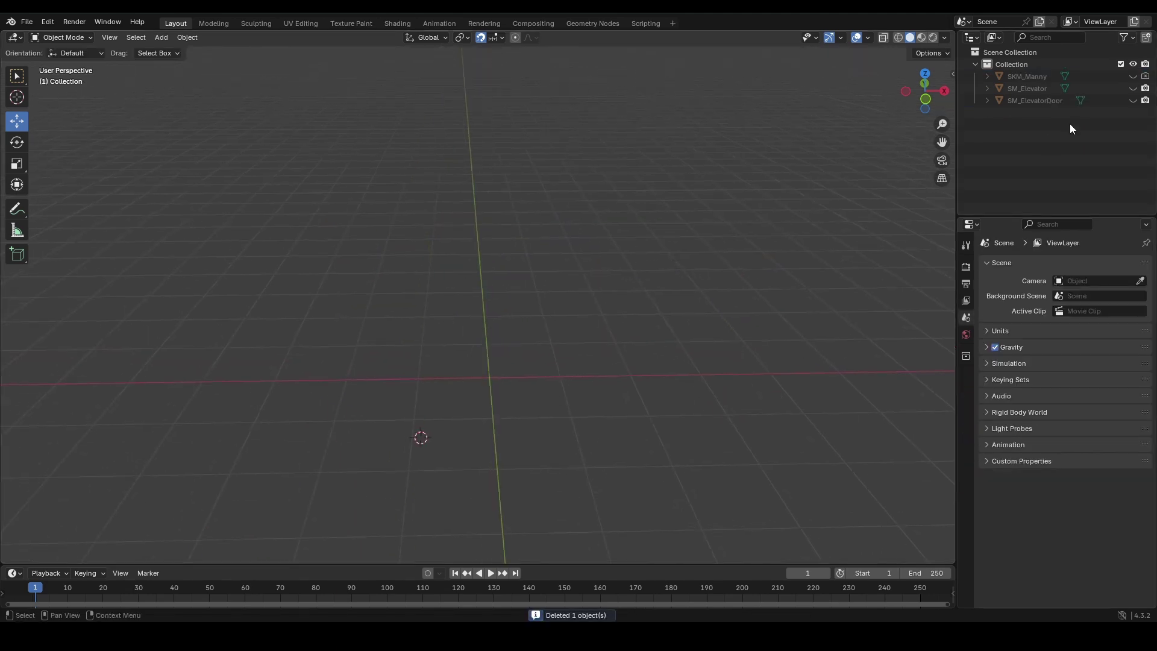
Step: Unhide the SM_Elevator object in the viewport
click(1132, 88)
scroll(444, 354, down, 3)
scroll(446, 323, up, 4)
mouse_move(444, 355)
middle_down()
mouse_move(446, 323)
mouse_move(459, 363)
middle_up()
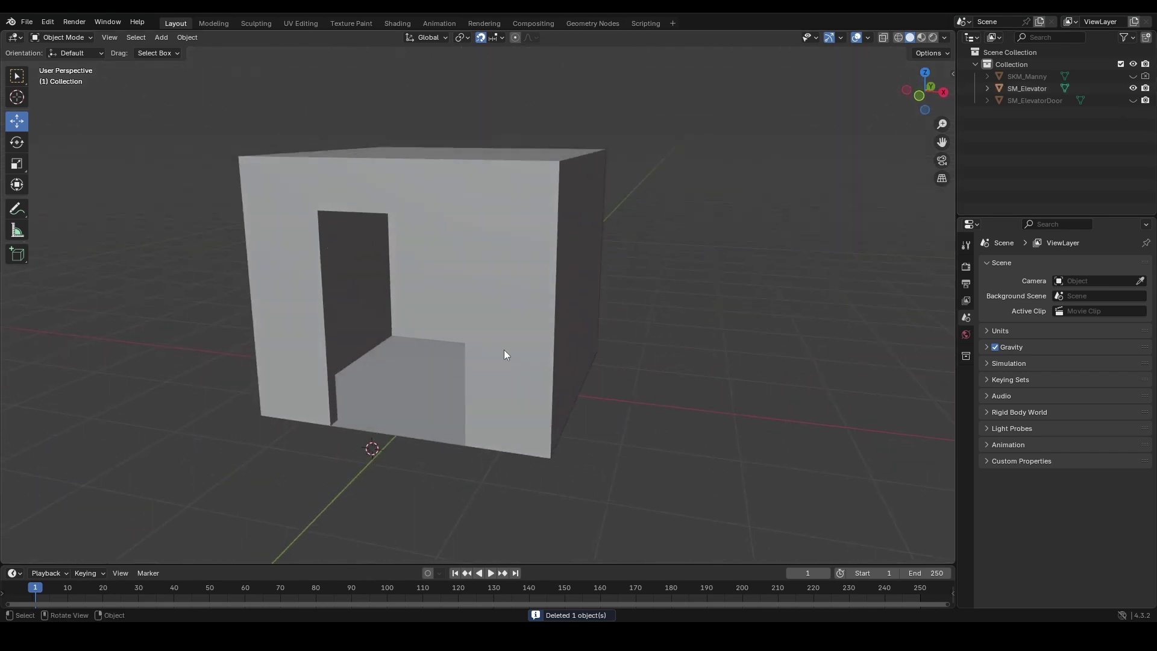
Step: Enable the Face Orientation viewport overlay to colour the elevator's faces by normal direction
click(869, 38)
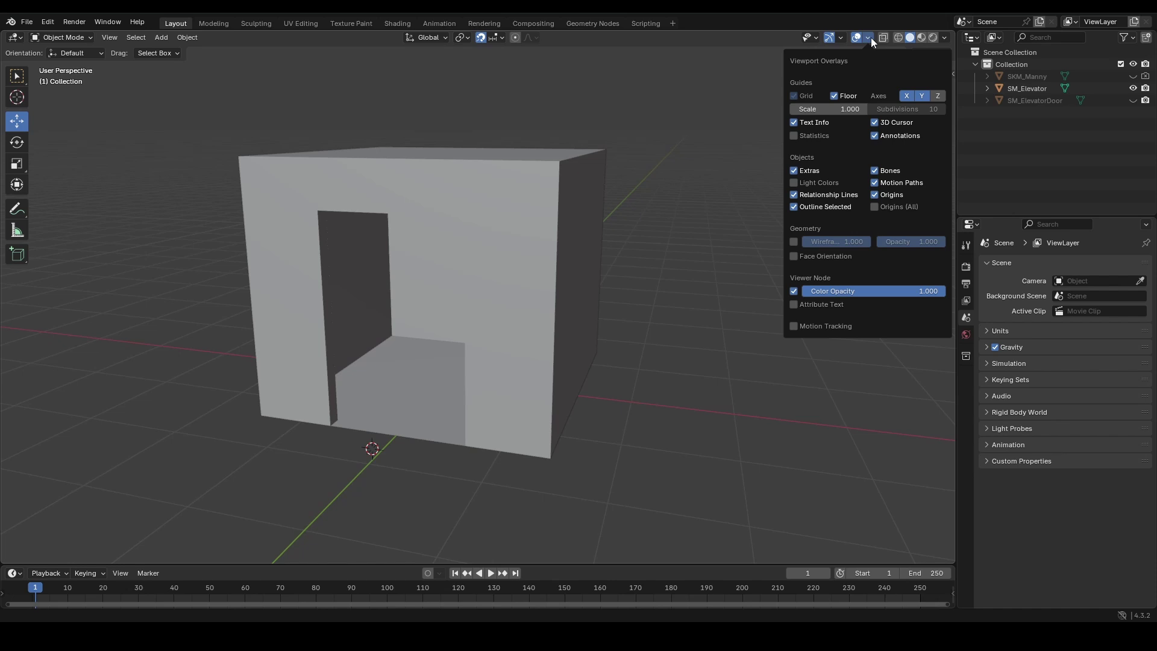
click(860, 43)
click(867, 39)
click(793, 258)
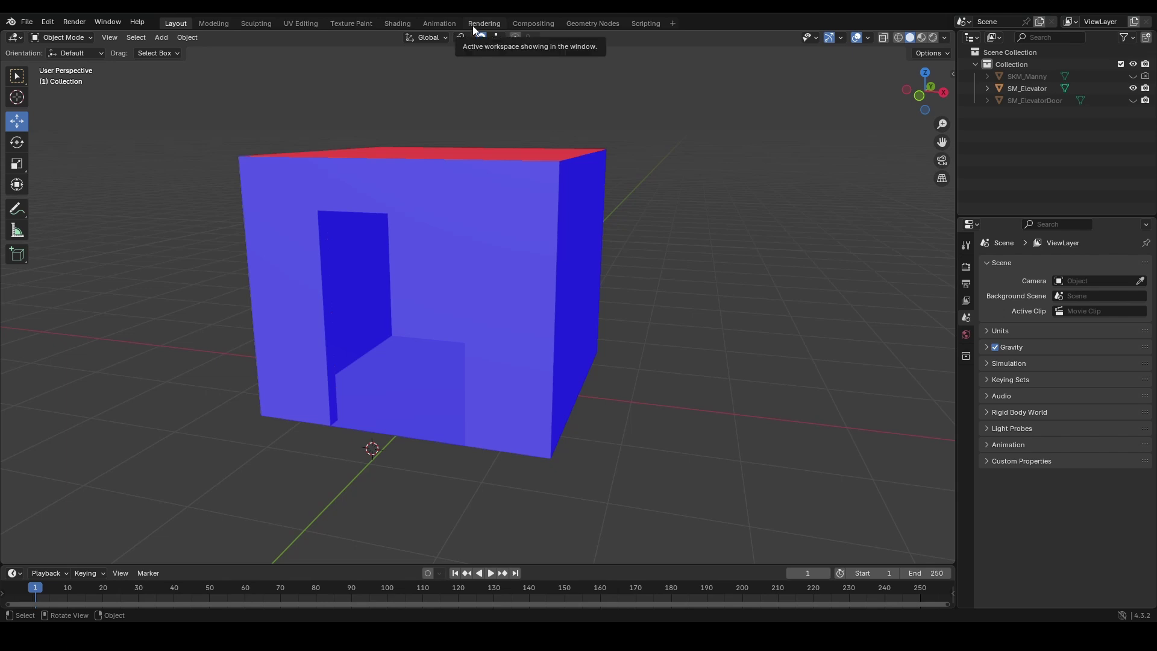
scroll(570, 356, down, 1)
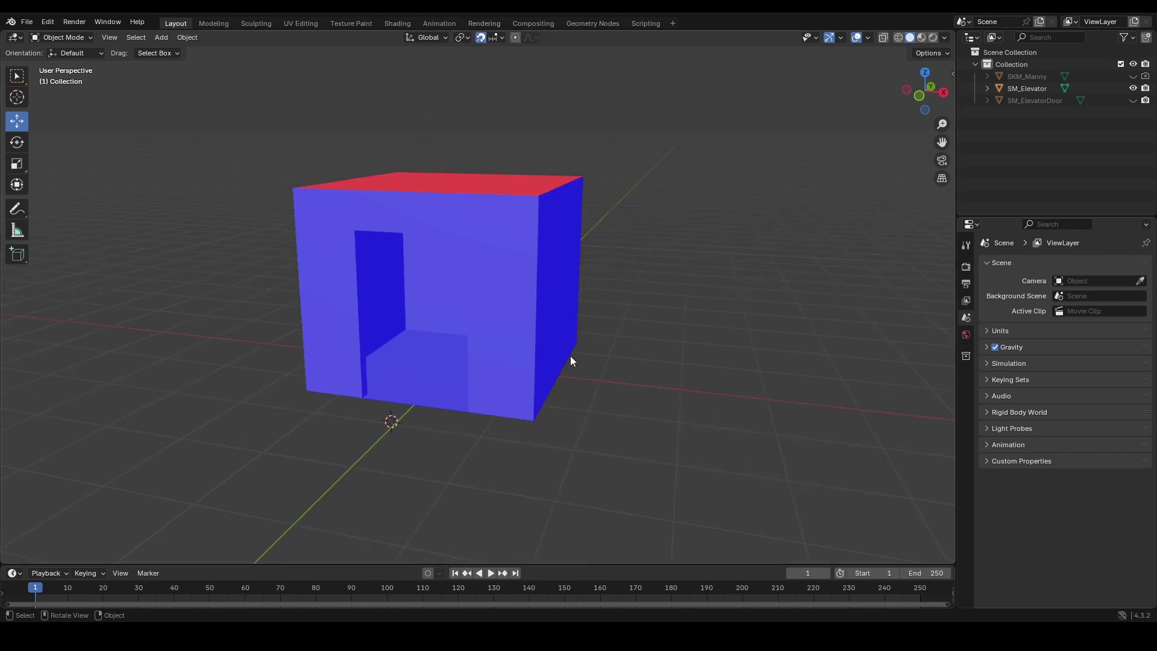
Step: Examine the face orientation colours on the elevator's front, doorway interior, sides and roof
scroll(570, 355, up, 2)
middle_drag(684, 365, 333, 180)
scroll(544, 287, up, 3)
scroll(545, 291, down, 6)
scroll(307, 269, up, 2)
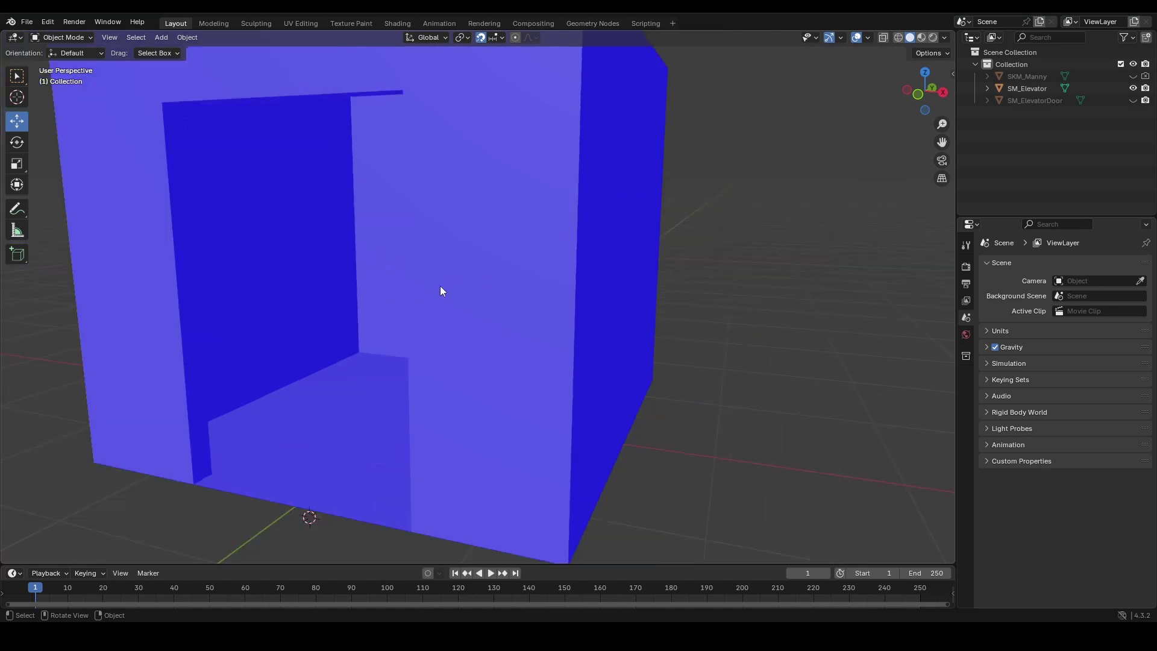
scroll(446, 283, down, 4)
scroll(593, 268, up, 4)
scroll(593, 268, down, 3)
middle_drag(498, 250, 487, 313)
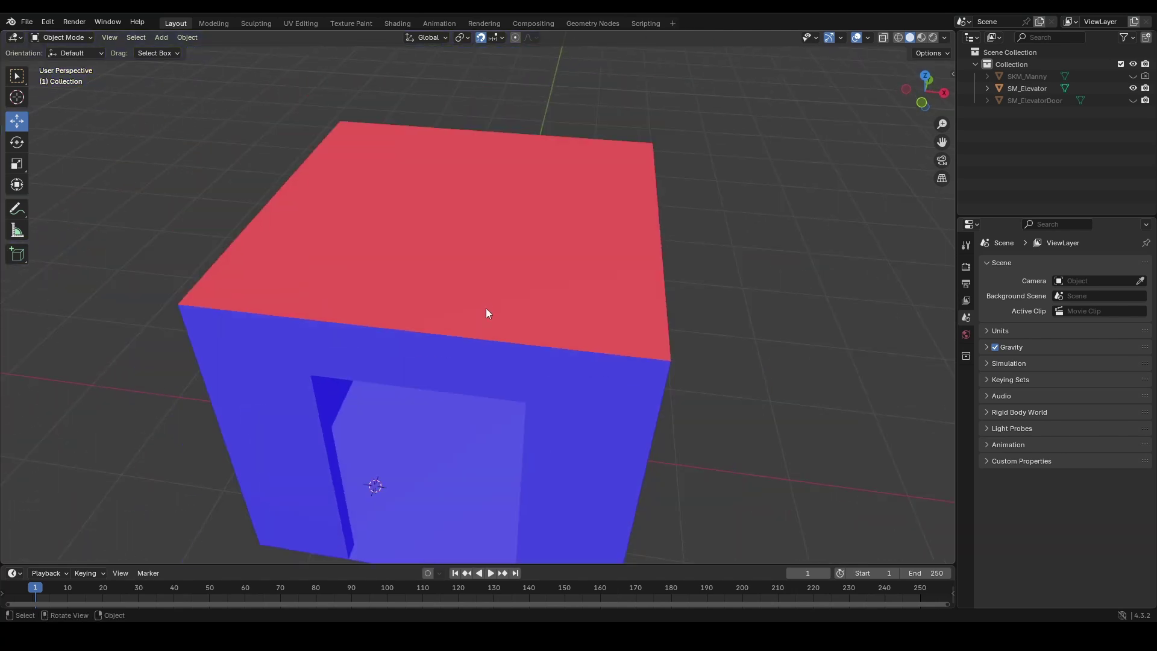
scroll(512, 245, up, 2)
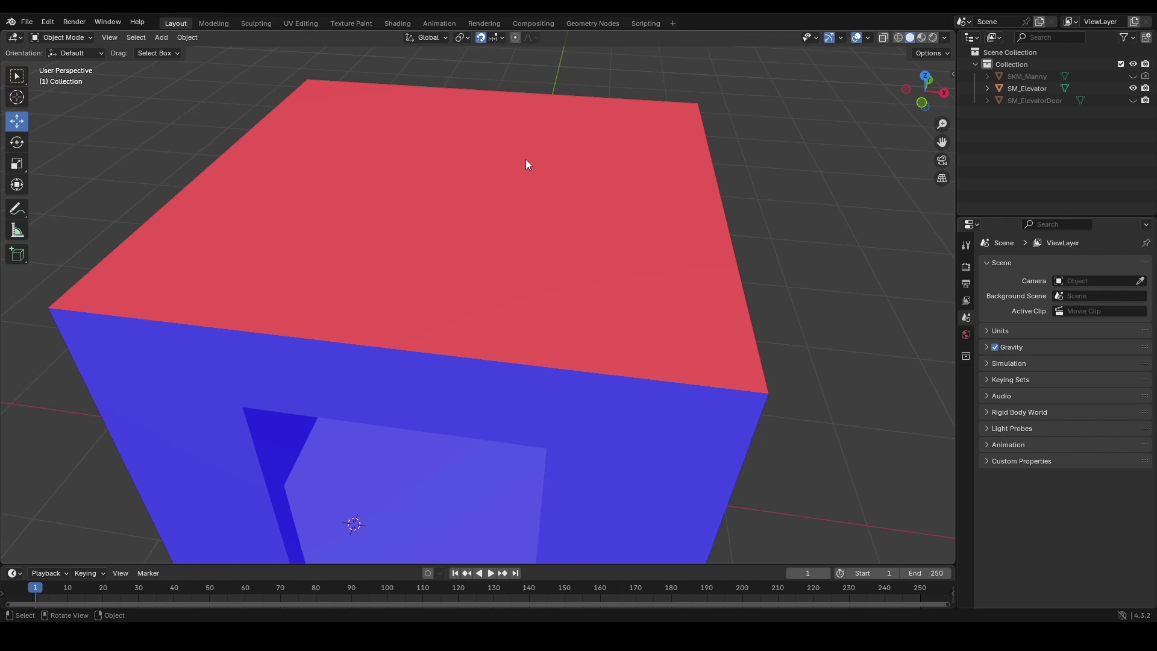
scroll(471, 381, up, 1)
shift+middle_drag(420, 266, 476, 313)
click(382, 265)
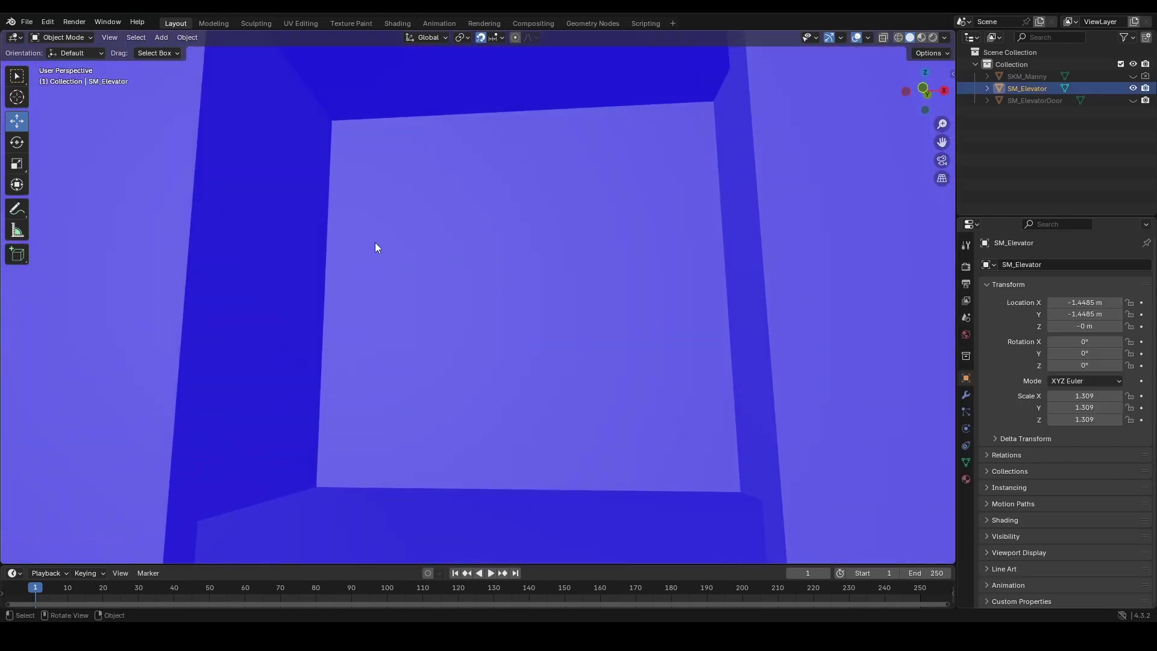
scroll(387, 258, down, 4)
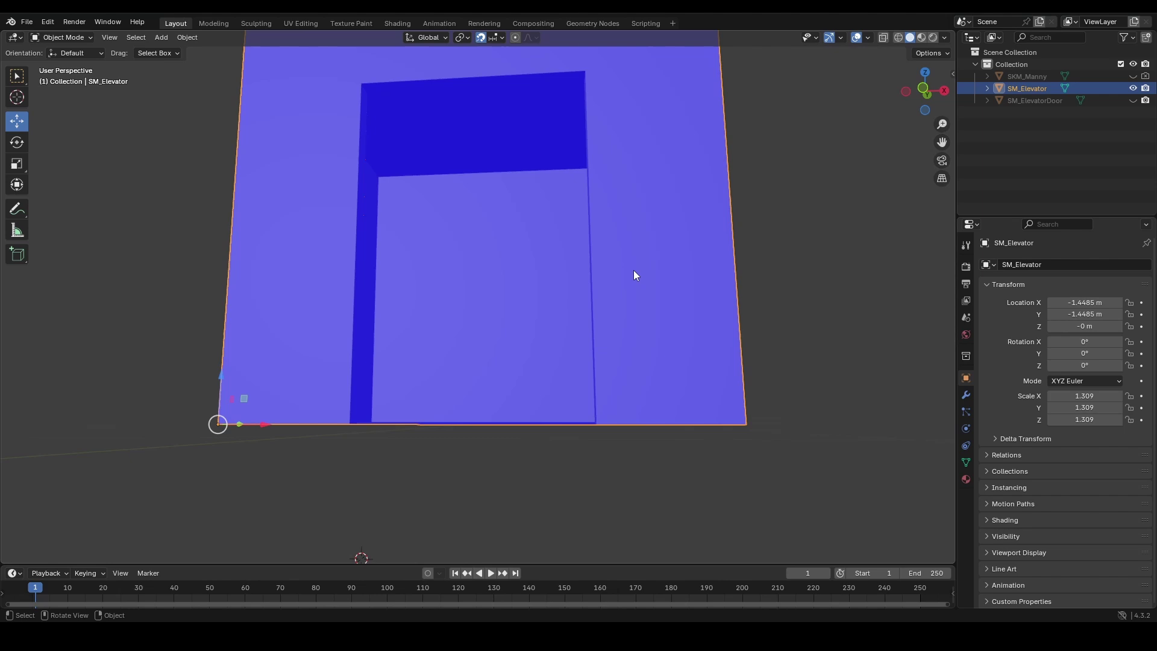
click(853, 265)
middle_drag(567, 265, 187, 304)
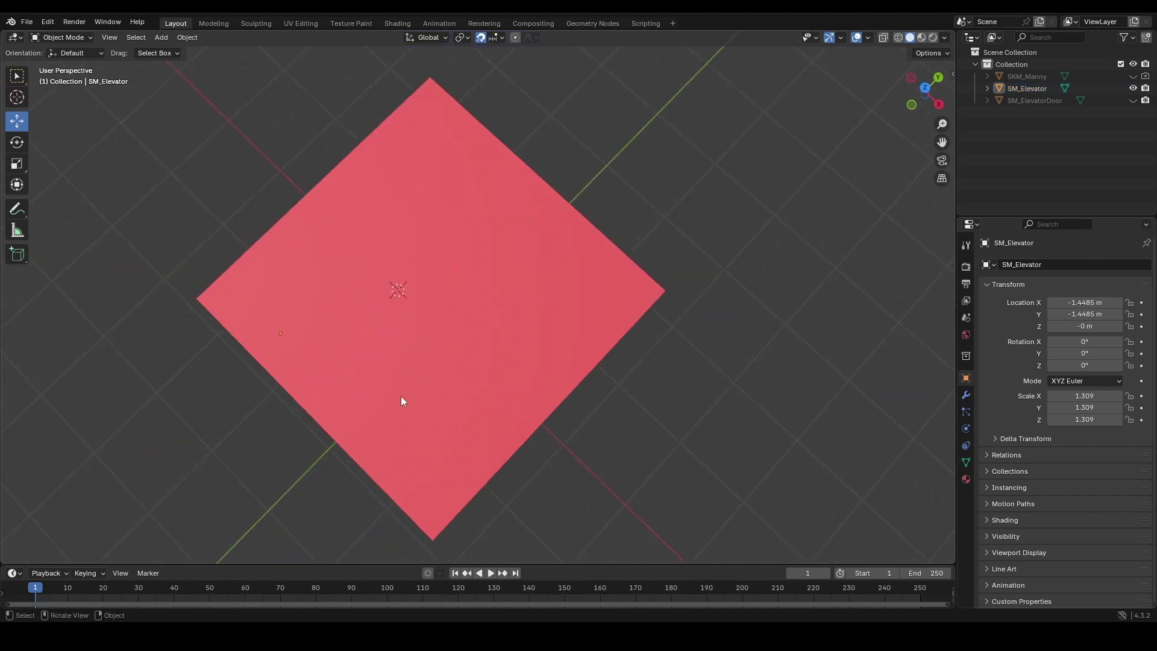
Step: Flip the normal of the elevator's interior back wall face and return to Object Mode
middle_drag(400, 400, 465, 279)
scroll(466, 259, up, 5)
click(467, 243)
key(Tab)
click(440, 253)
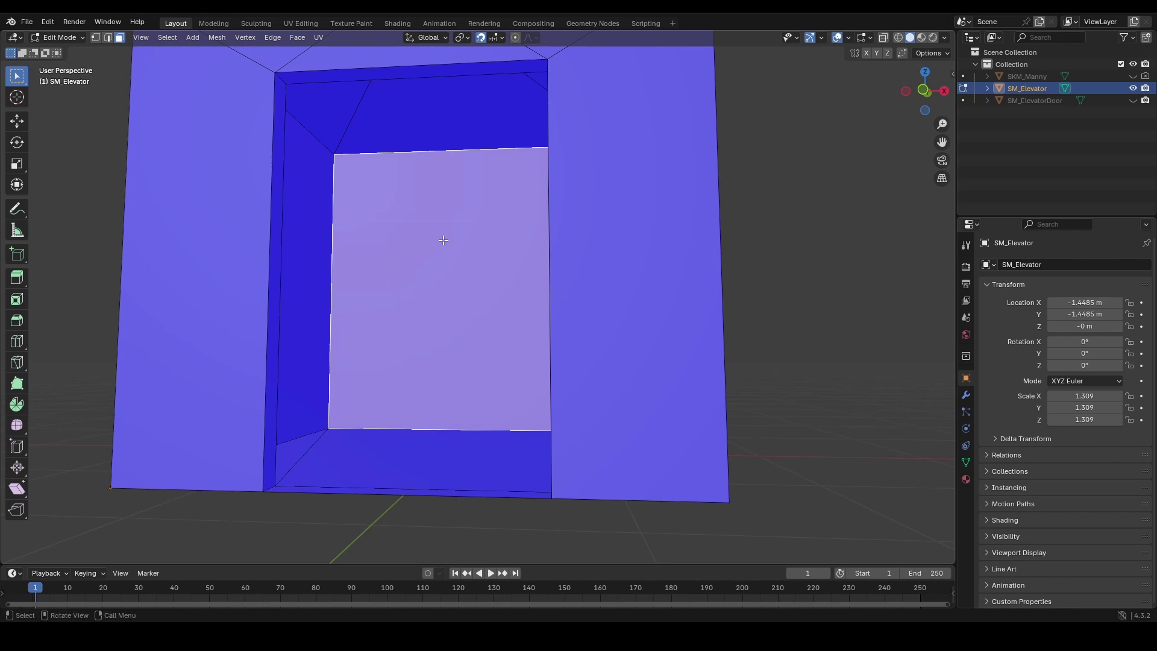
key(alt+n)
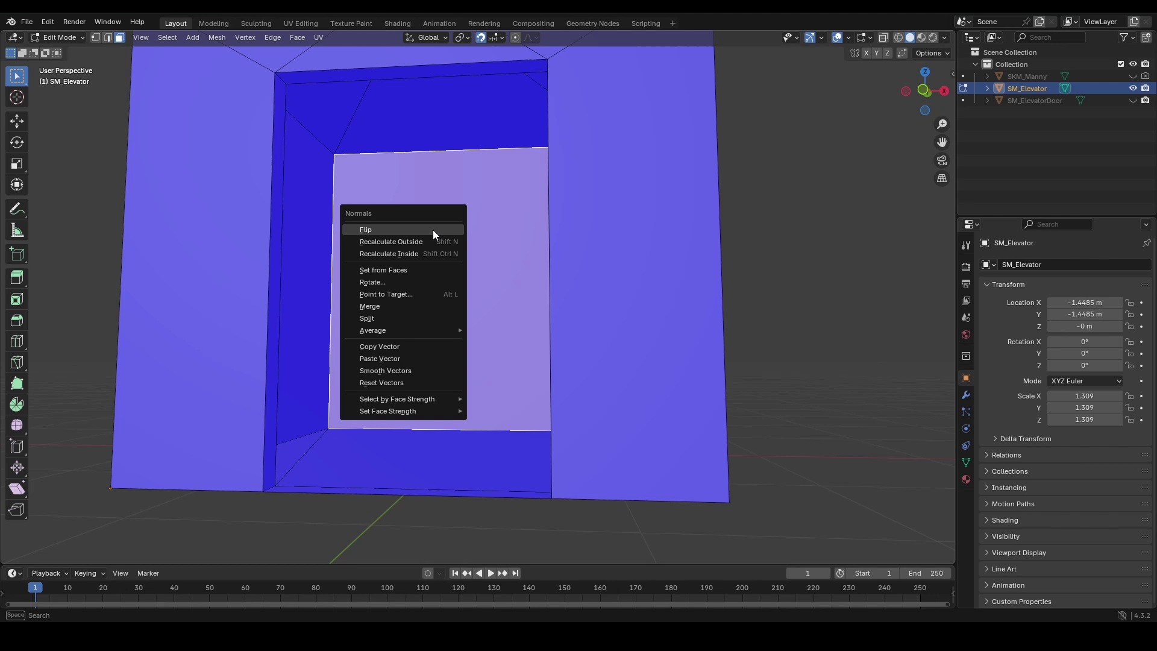
click(432, 229)
key(Tab)
scroll(483, 347, up, 4)
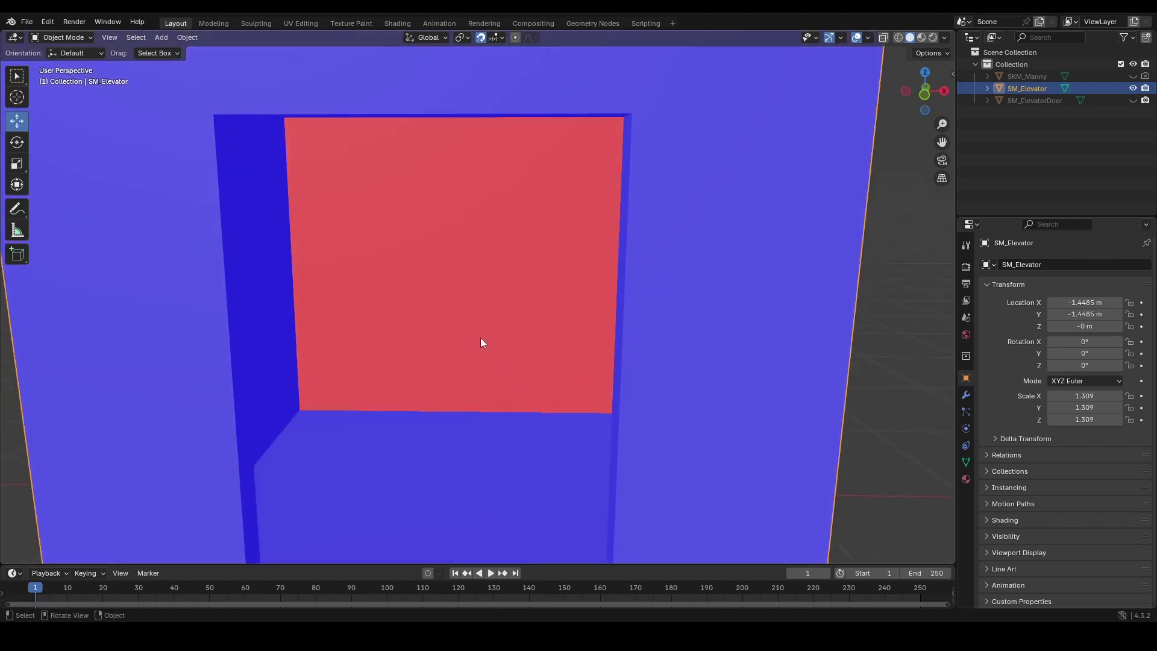
Step: Recalculate the normals of the elevator's interior back wall face to the outside
key(Tab)
key(alt+n)
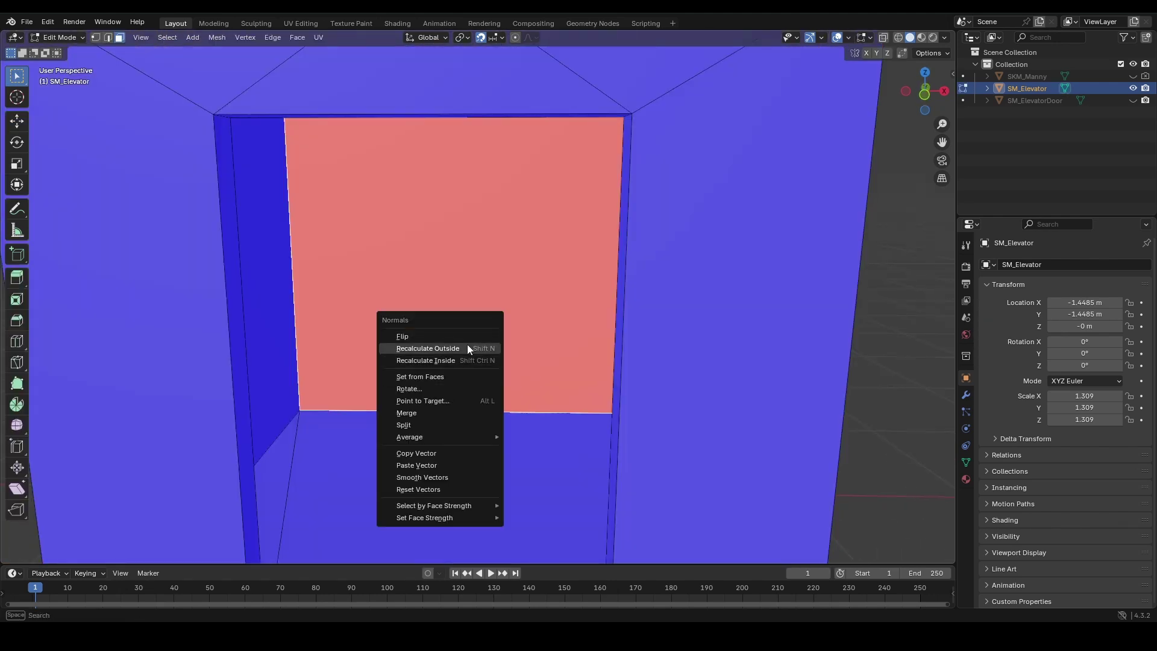
click(468, 349)
scroll(468, 343, down, 5)
middle_drag(325, 374, 390, 452)
scroll(482, 300, up, 5)
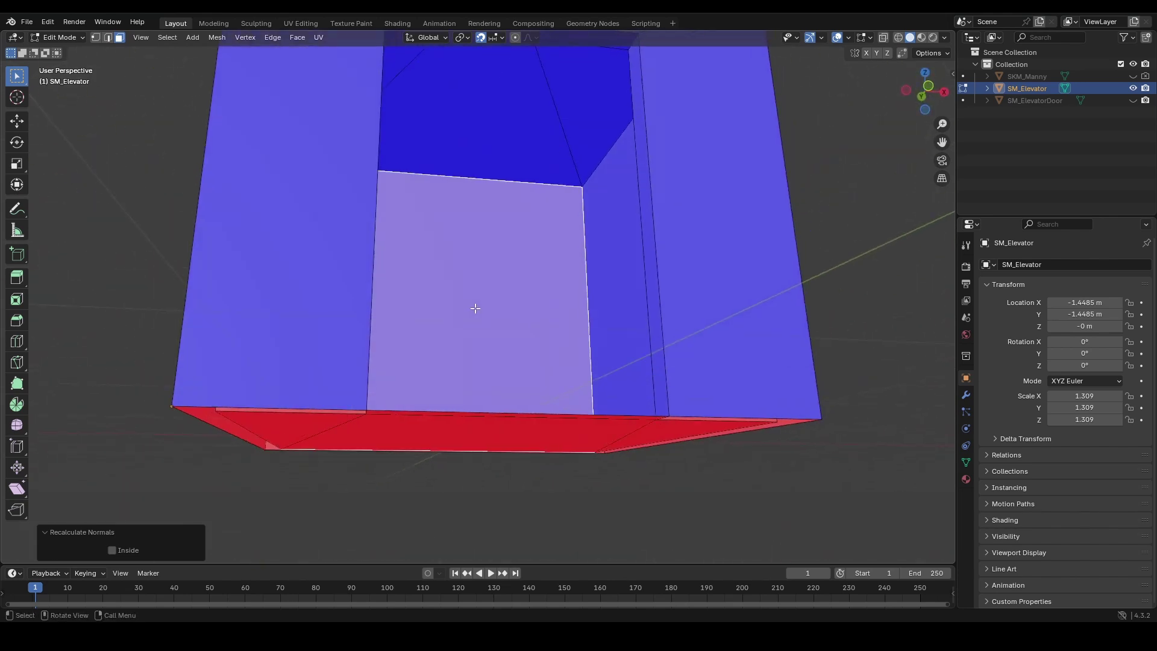
Step: Flip the normal of the selected interior back wall face again
key(alt+n)
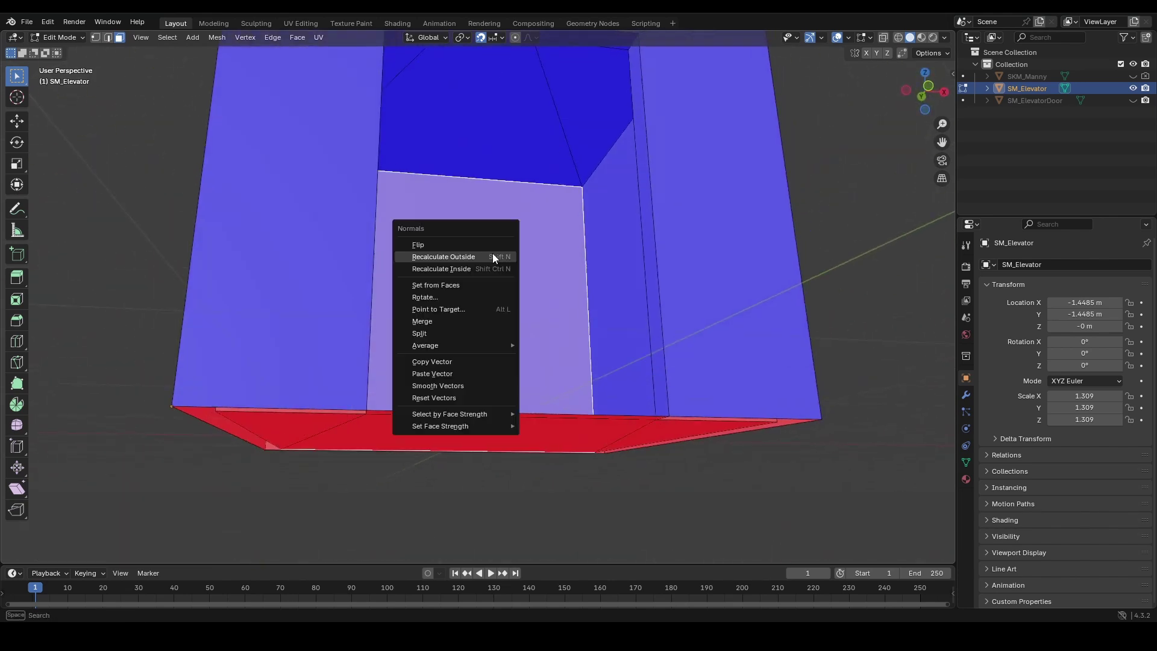
click(493, 244)
scroll(493, 253, up, 2)
middle_drag(493, 253, 448, 255)
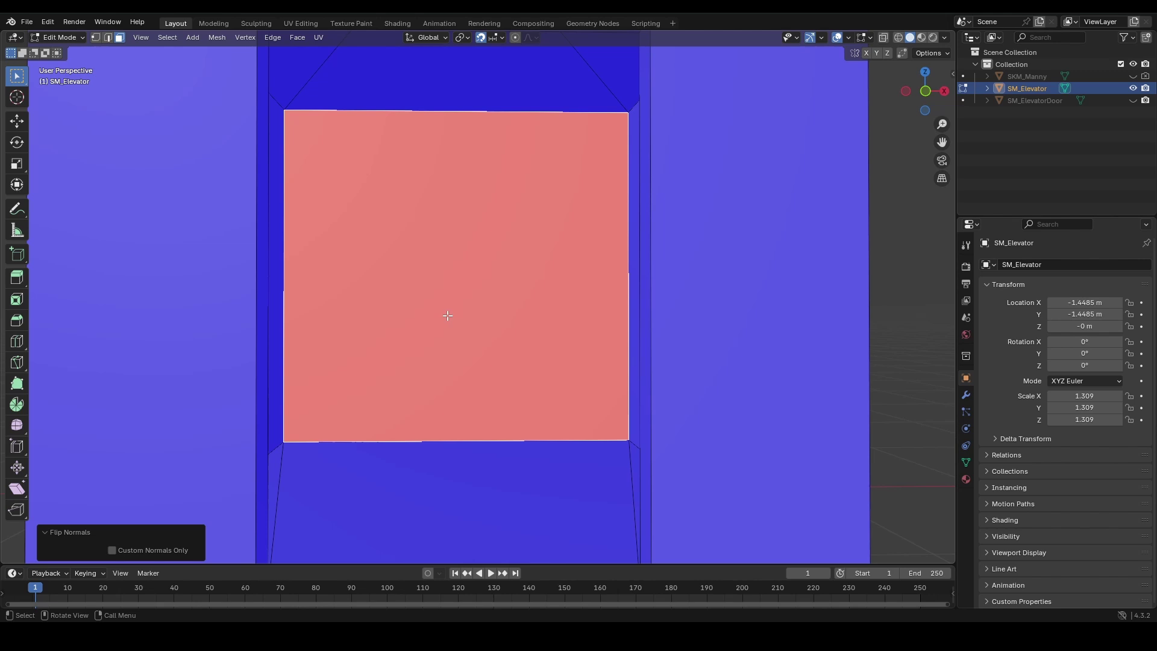
scroll(275, 294, down, 5)
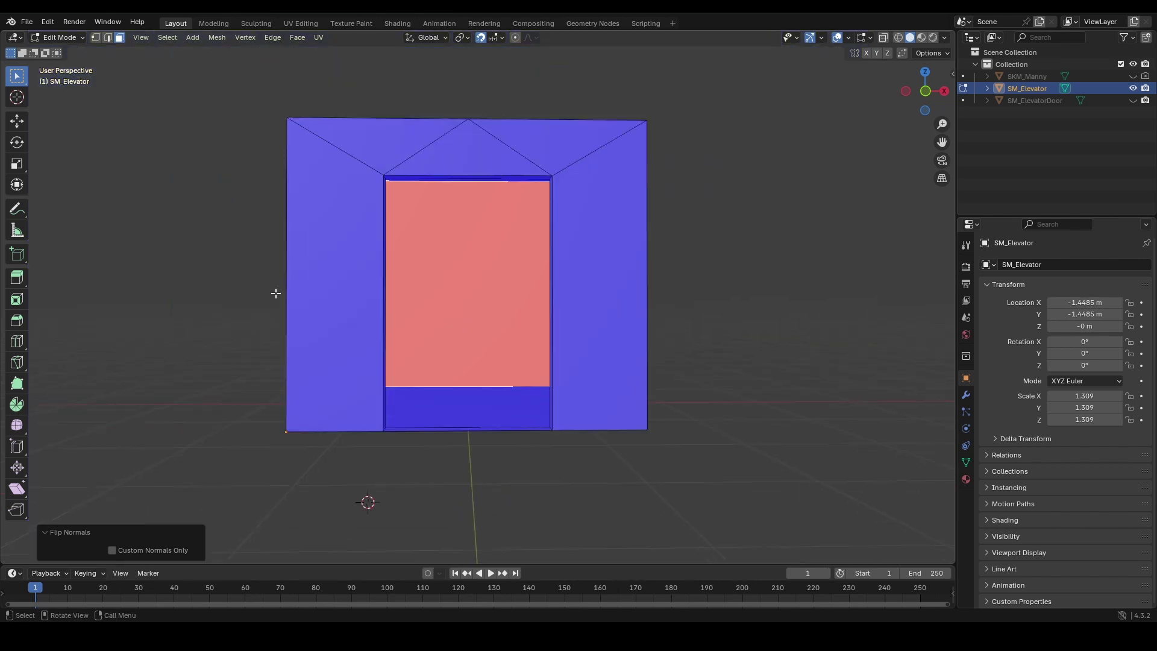
Step: Undo the deselection and the last normal flip on the elevator's back wall face
click(275, 293)
scroll(620, 312, up, 3)
middle_drag(620, 313, 588, 305)
key(ctrl+z)
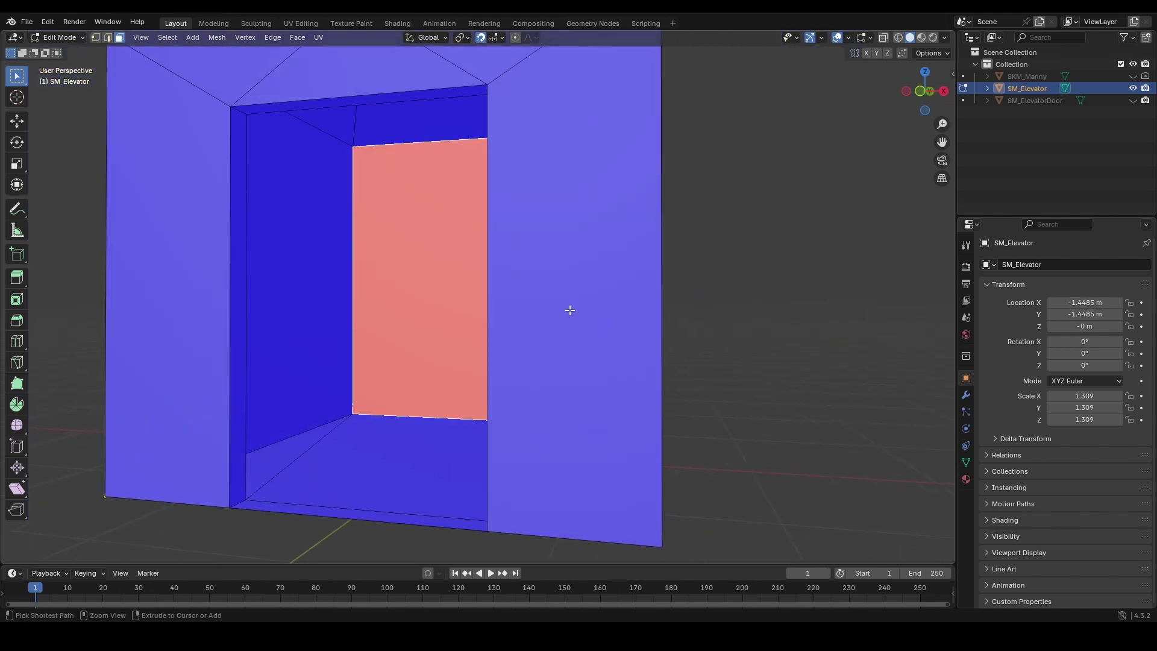
key(ctrl+z)
Step: Examine the elevator's face orientation from outside, including its underside, front and side walls
click(744, 309)
scroll(277, 322, down, 4)
scroll(284, 289, up, 4)
scroll(285, 289, down, 4)
middle_drag(338, 289, 614, 362)
scroll(638, 250, up, 3)
scroll(612, 235, down, 3)
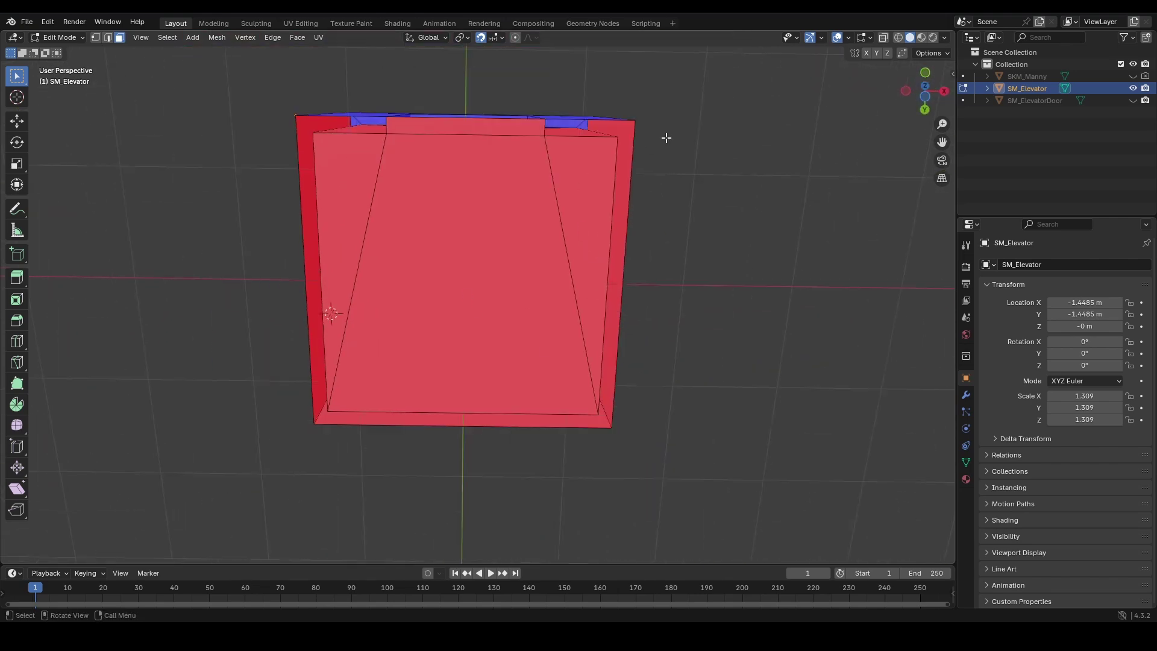
middle_drag(666, 138, 819, 193)
scroll(584, 281, down, 2)
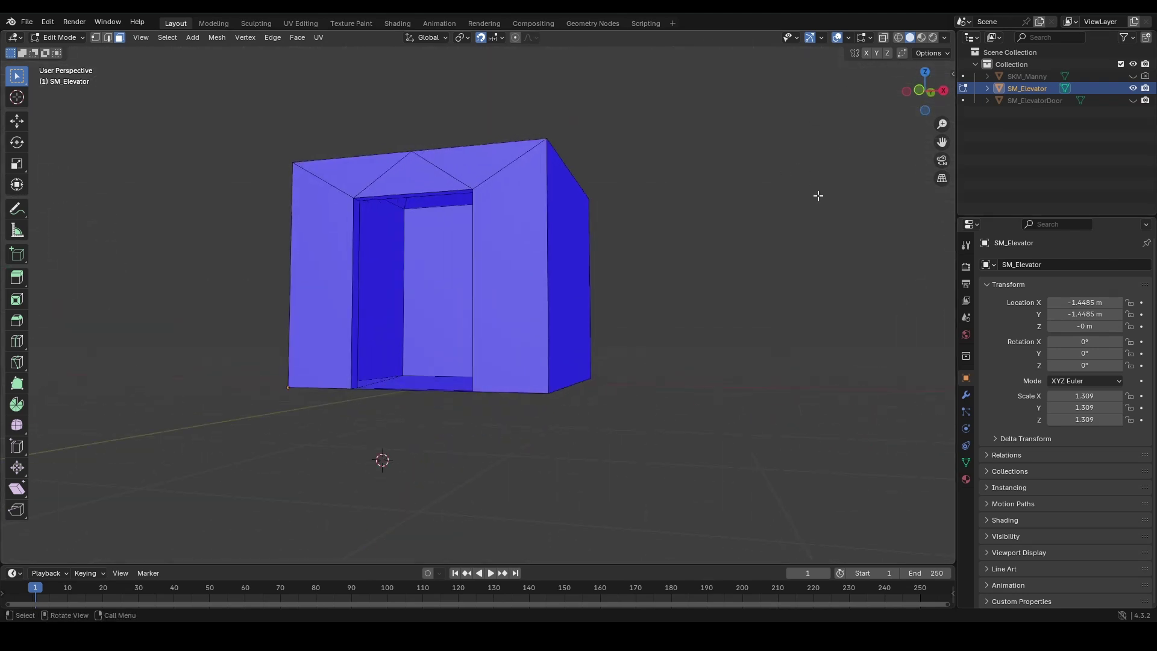
Step: Turn off the Face Orientation overlay in the viewport
click(838, 37)
click(838, 37)
click(848, 38)
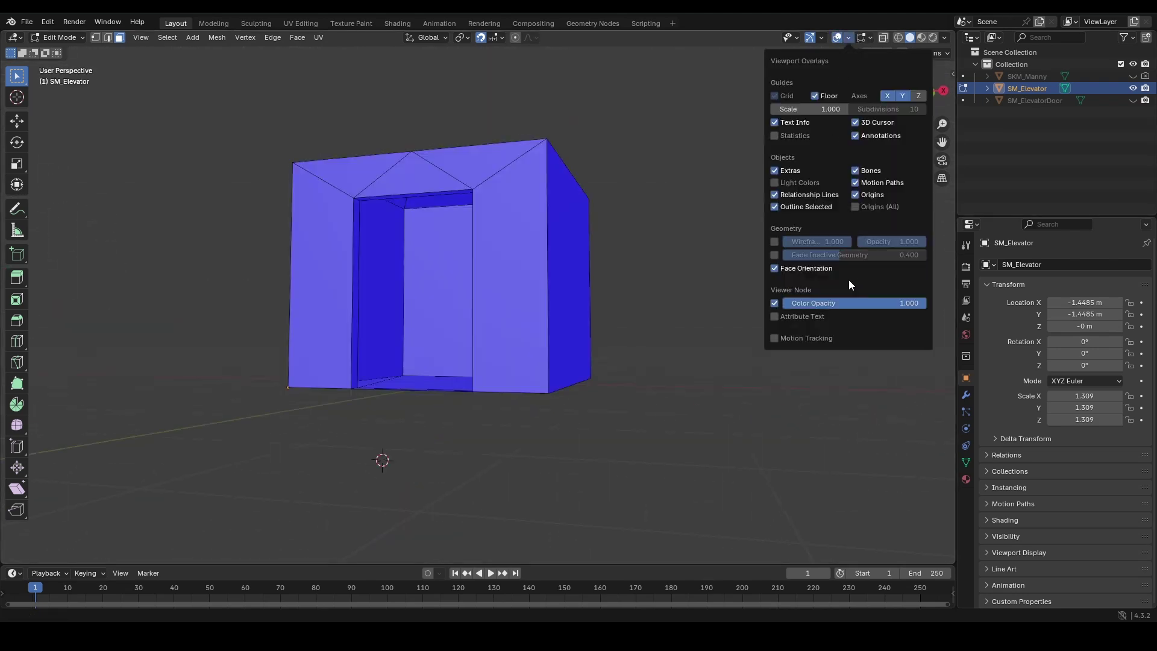
click(773, 268)
scroll(461, 194, up, 2)
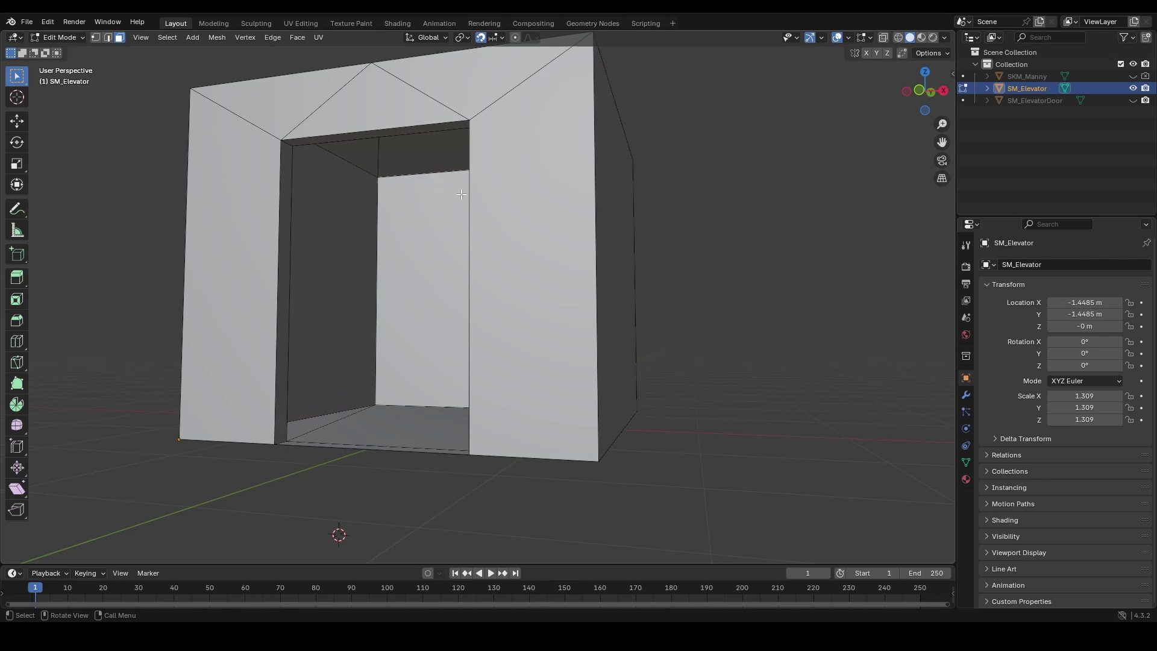
Step: Unwrap all faces of the elevator mesh with Smart UV Project and return to Object Mode
key(Tab)
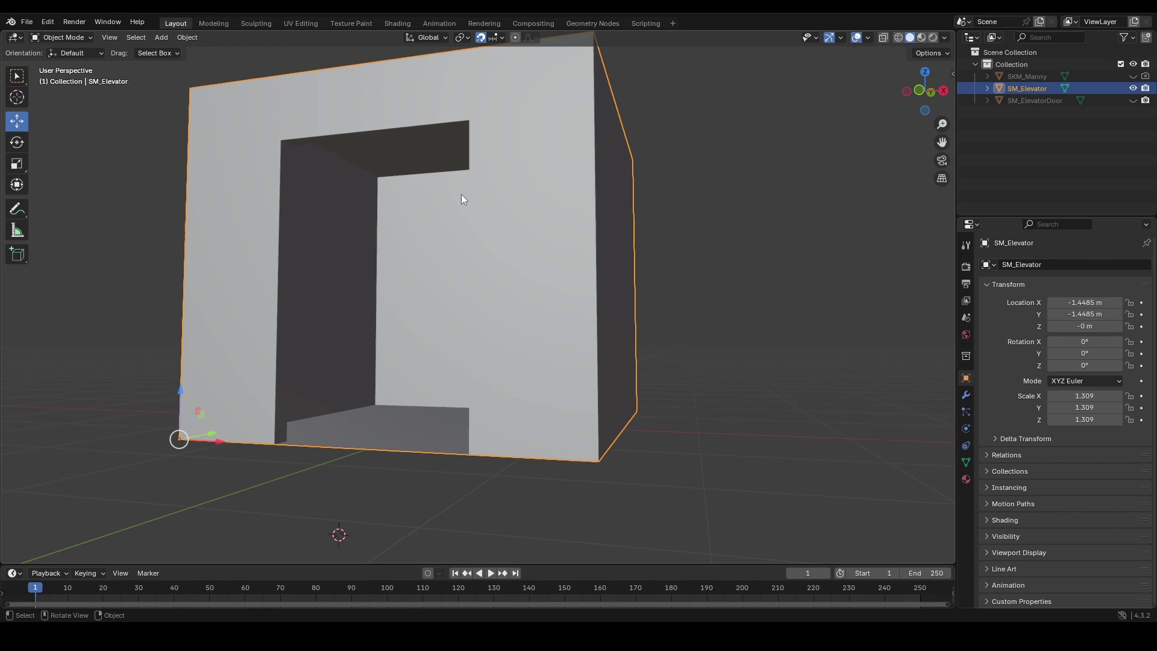
key(Tab)
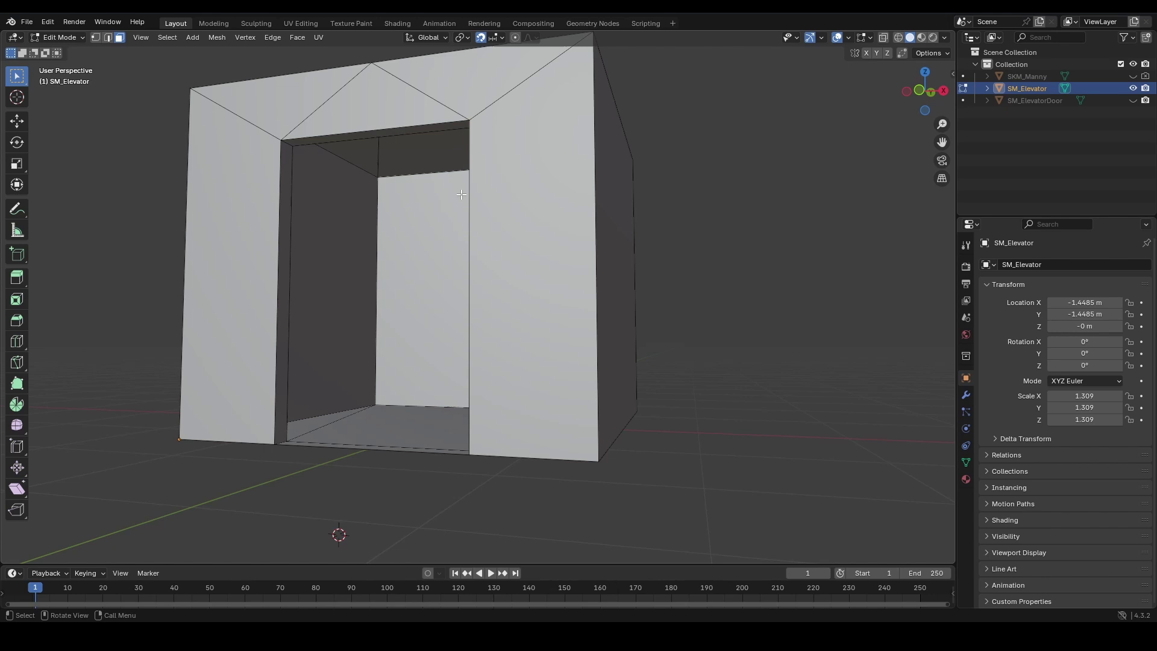
key(a)
key(s)
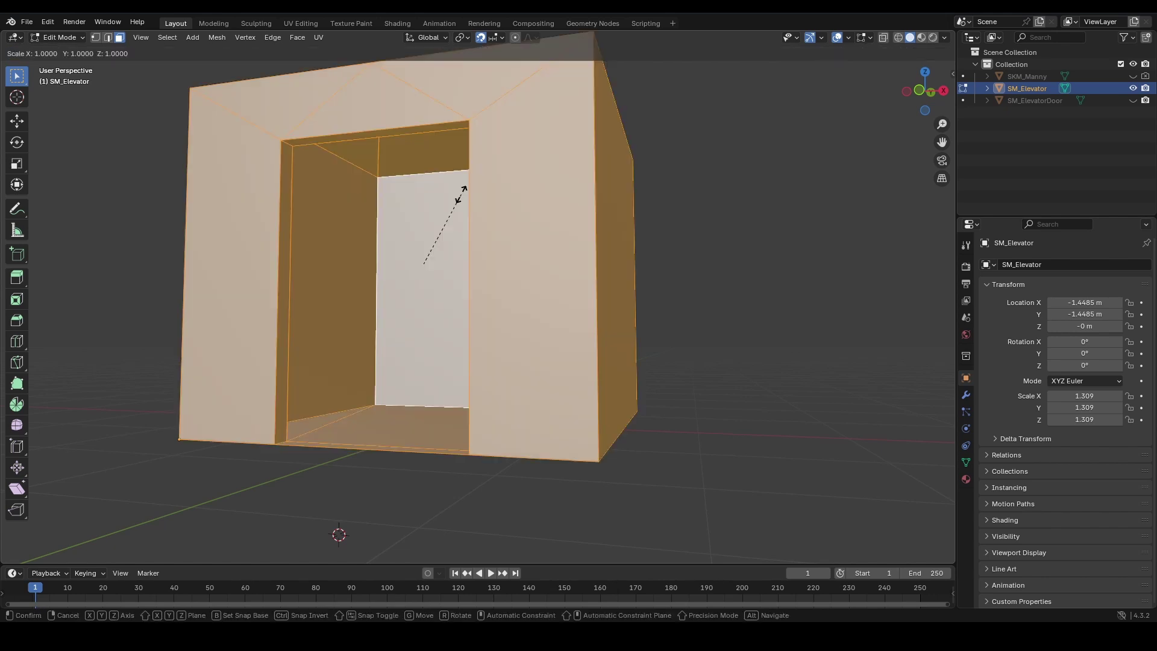
click(461, 194)
key(u)
mouse_move(461, 194)
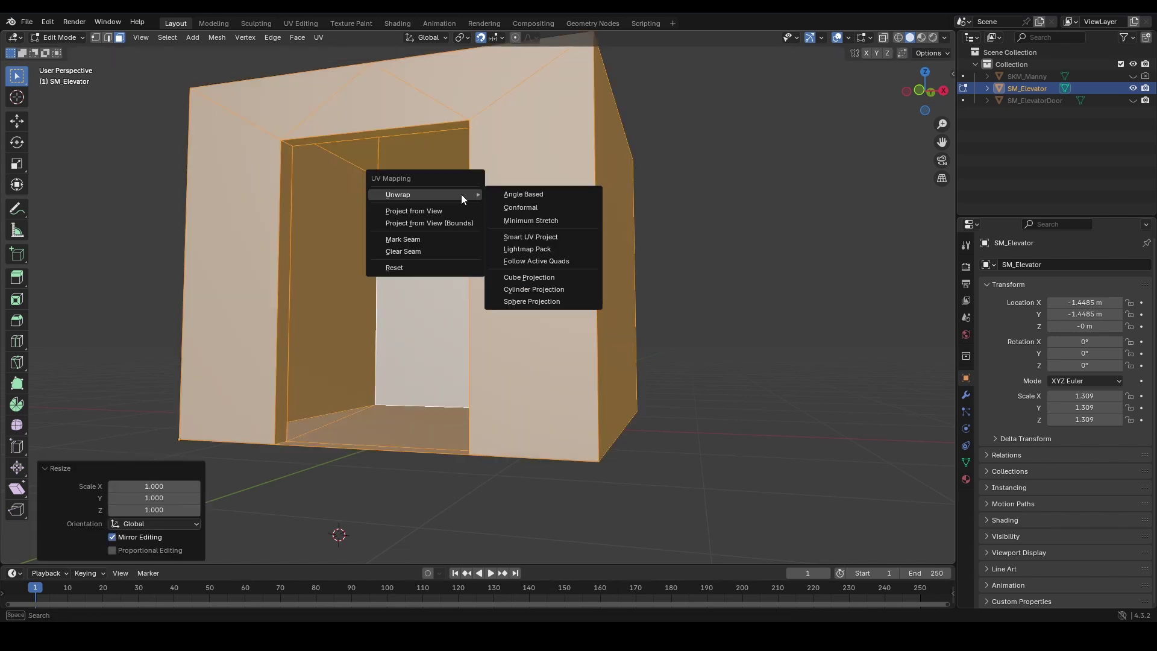
click(528, 237)
click(497, 355)
key(Tab)
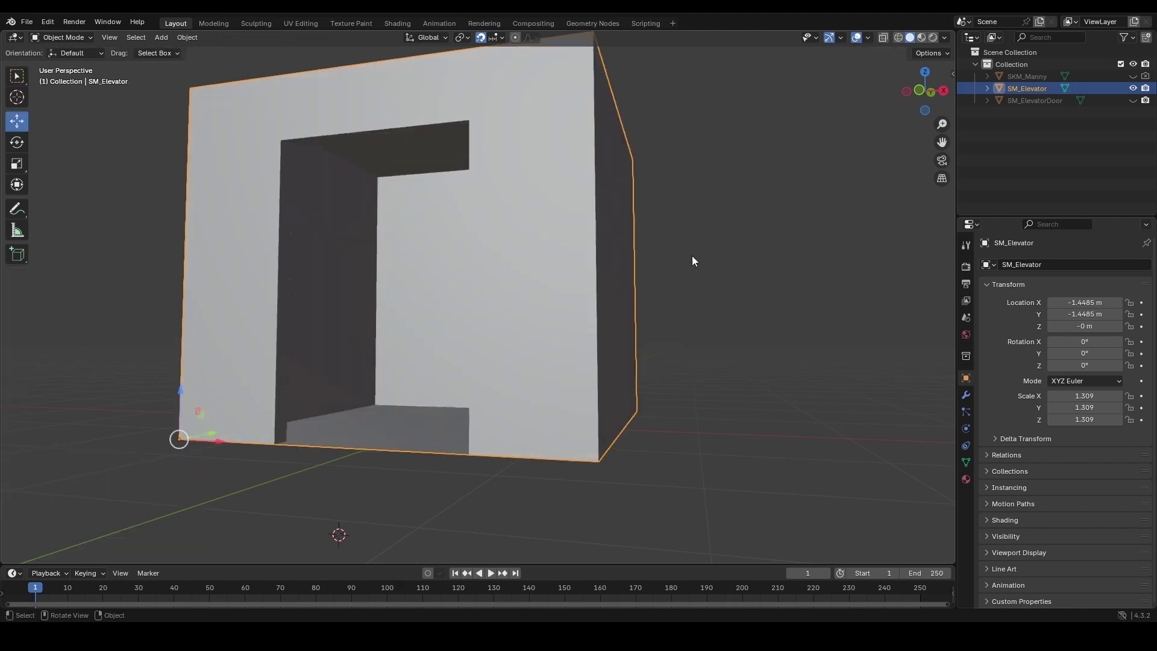
Step: Examine the elevator's unwrapped UV layout alongside its mesh in the UV Editing workspace
scroll(663, 294, down, 1)
middle_drag(663, 294, 668, 325)
click(292, 25)
scroll(622, 255, up, 2)
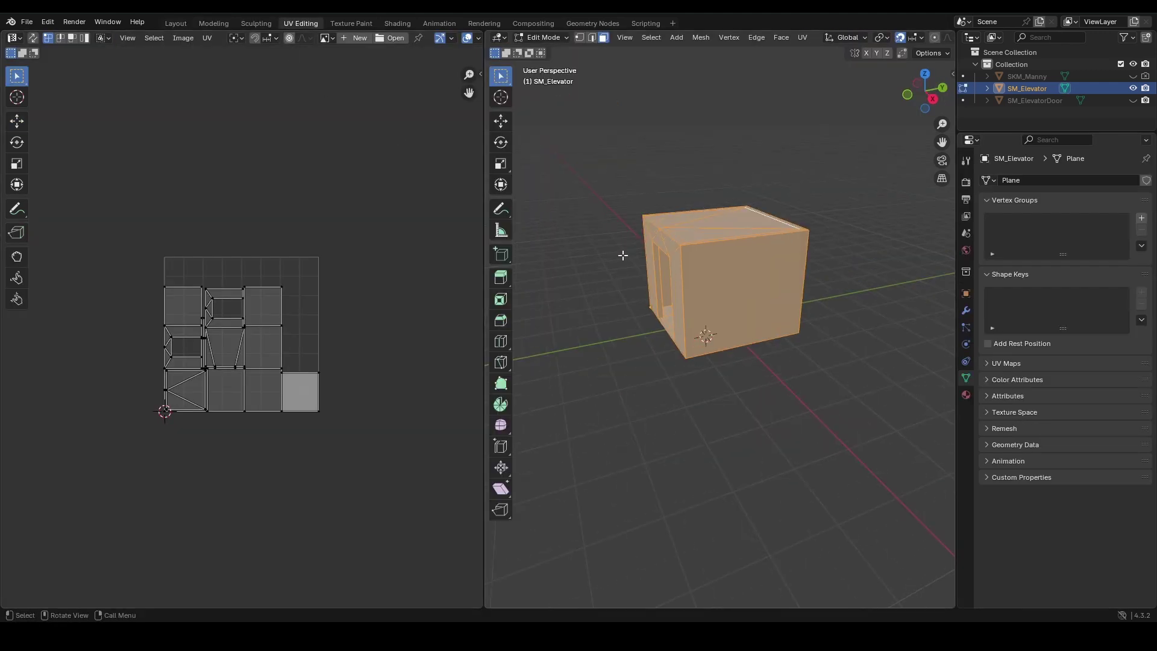
key(Tab)
scroll(697, 261, up, 2)
key(Tab)
scroll(697, 261, up, 1)
scroll(391, 362, up, 4)
middle_drag(409, 336, 383, 334)
middle_drag(650, 295, 710, 291)
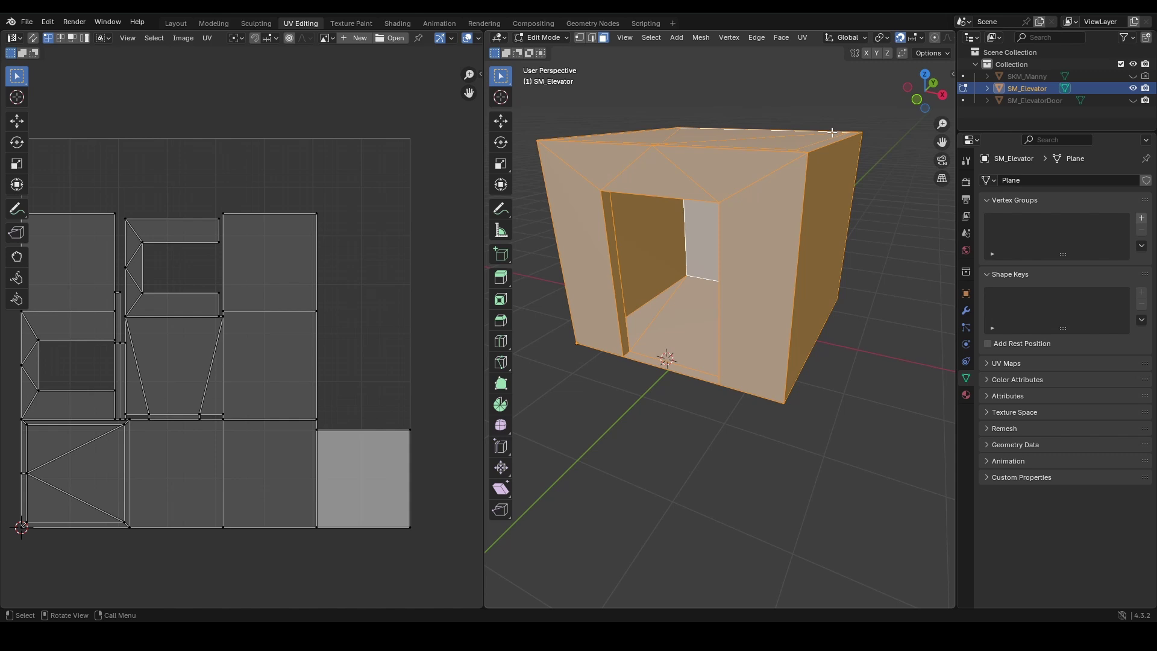
Step: Leave Edit Mode and return to the Layout workspace with the elevator's front in view
key(Tab)
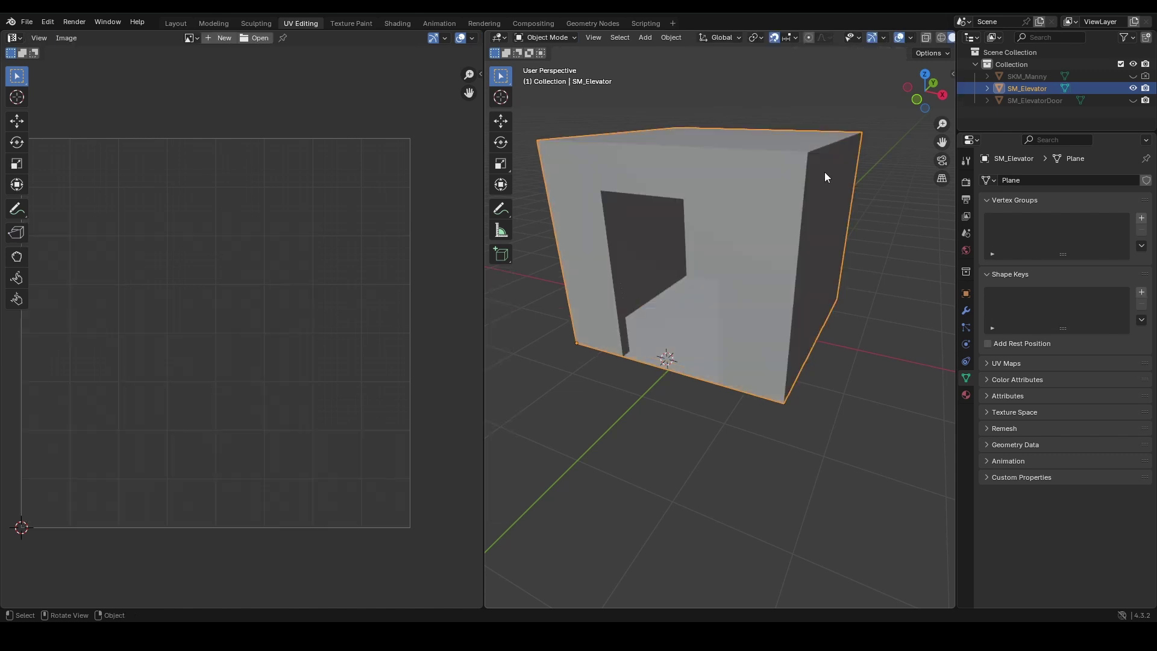
click(176, 24)
scroll(519, 224, down, 3)
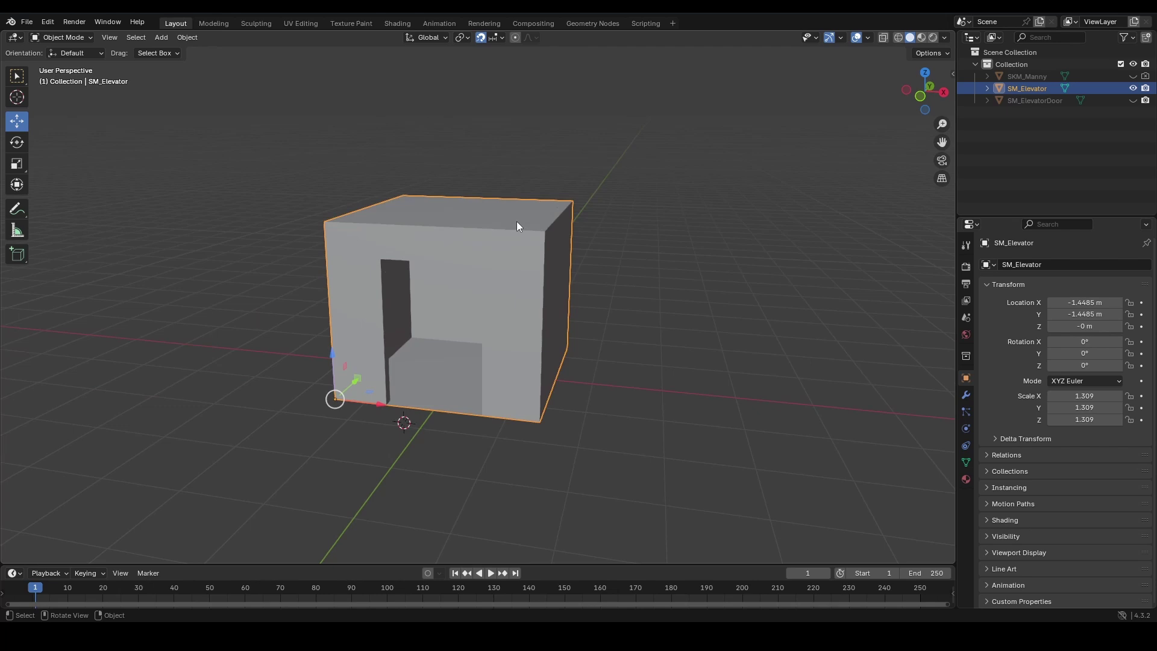
middle_drag(518, 225, 555, 201)
scroll(555, 201, up, 3)
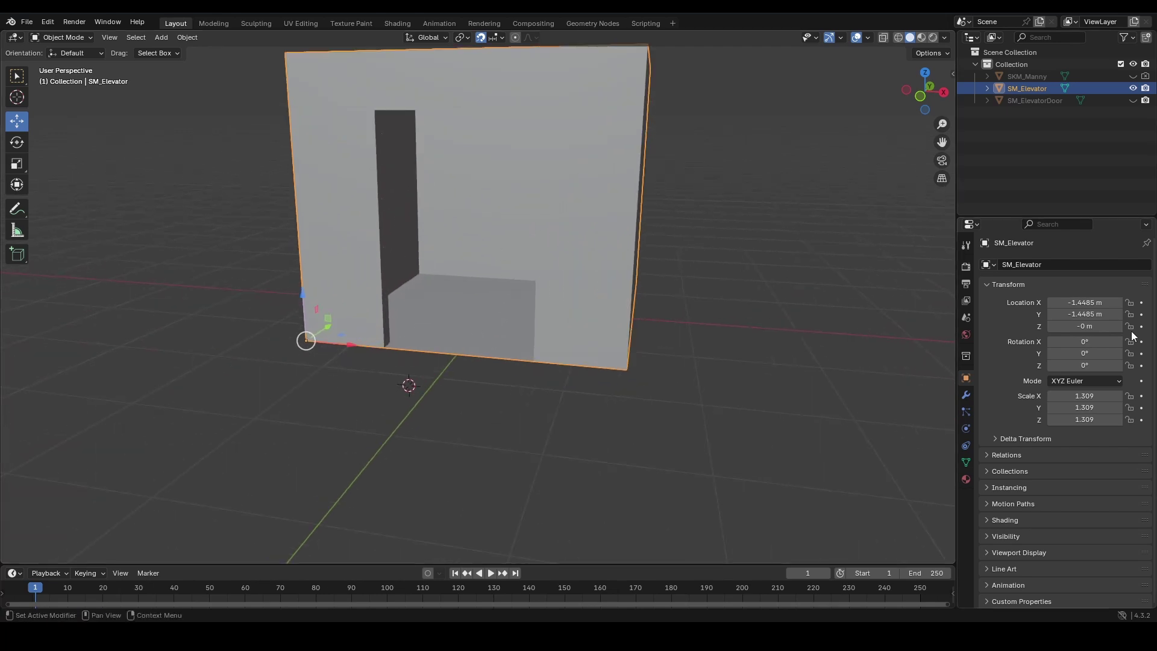
Step: Set the SM_Elevator object's X and Y location to 0 m
click(1084, 301)
text(0)
key(Return)
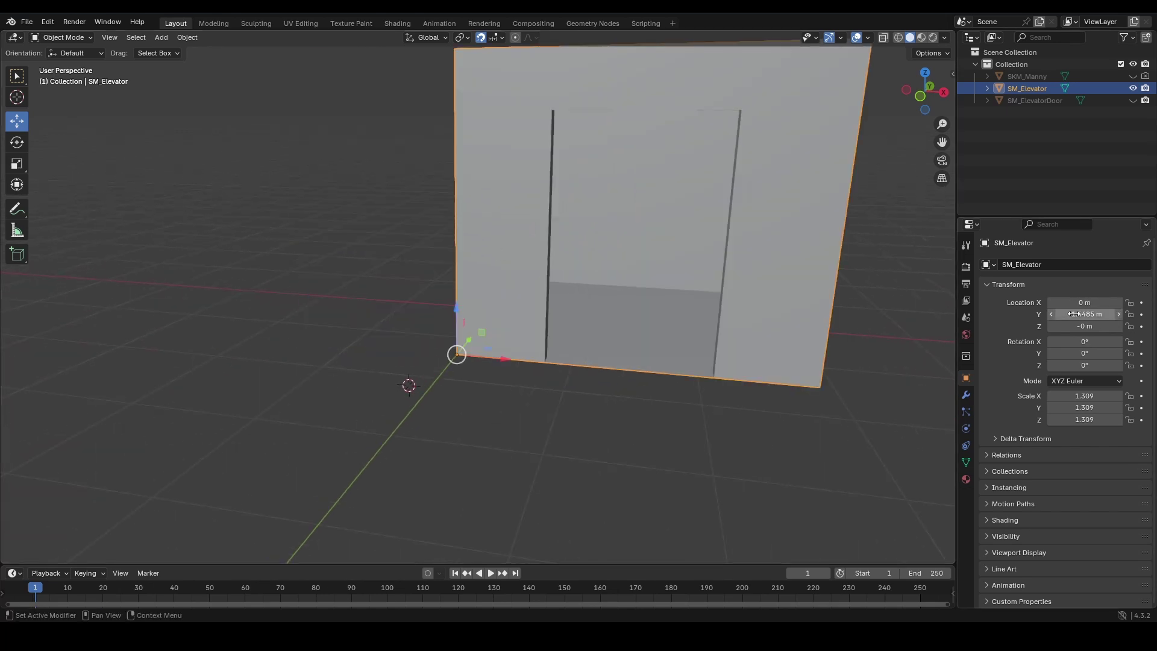
click(1084, 314)
text(0)
key(Return)
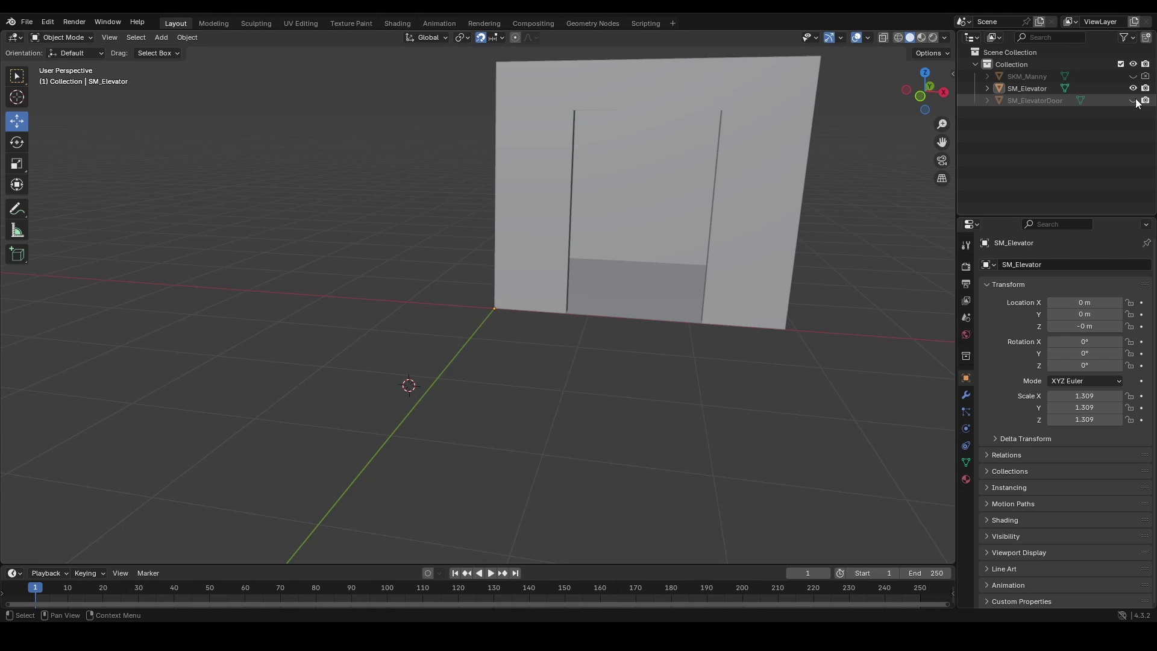
Step: Unhide the SM_ElevatorDoor object and set its X, Y and Z location to 0 m
click(1133, 100)
click(1026, 100)
click(1079, 302)
text(0.6767)
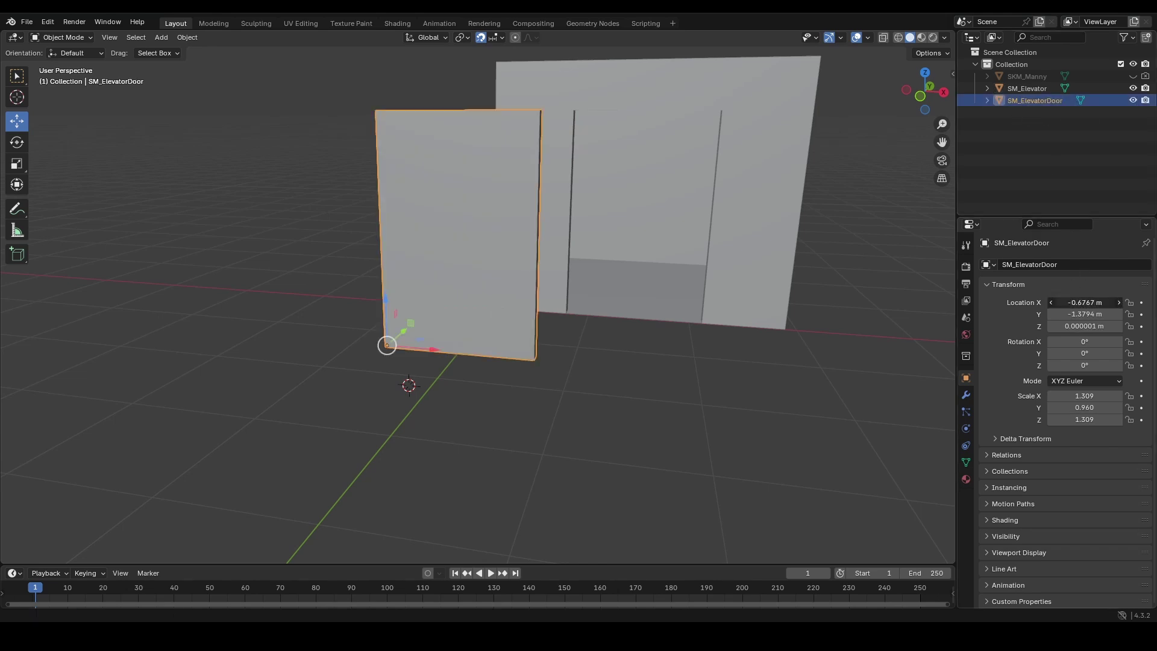
key(Return)
click(1078, 314)
text(0)
key(Return)
click(1053, 326)
text(0)
click(744, 400)
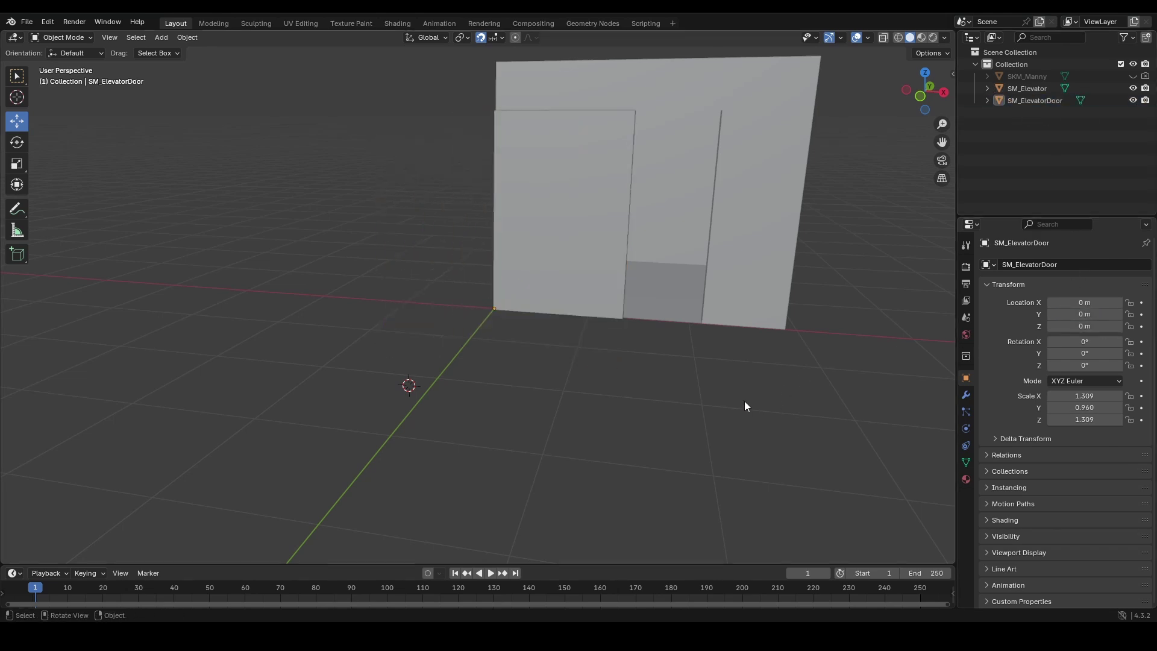
middle_drag(743, 400, 490, 341)
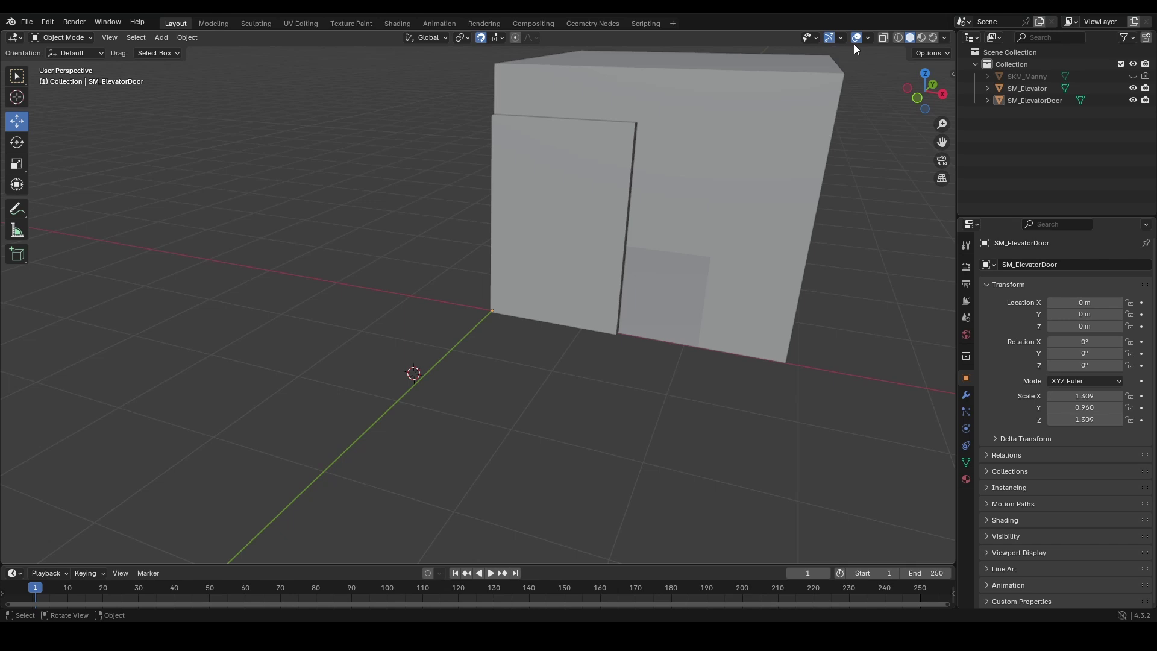
click(800, 123)
middle_drag(799, 124, 693, 259)
click(27, 21)
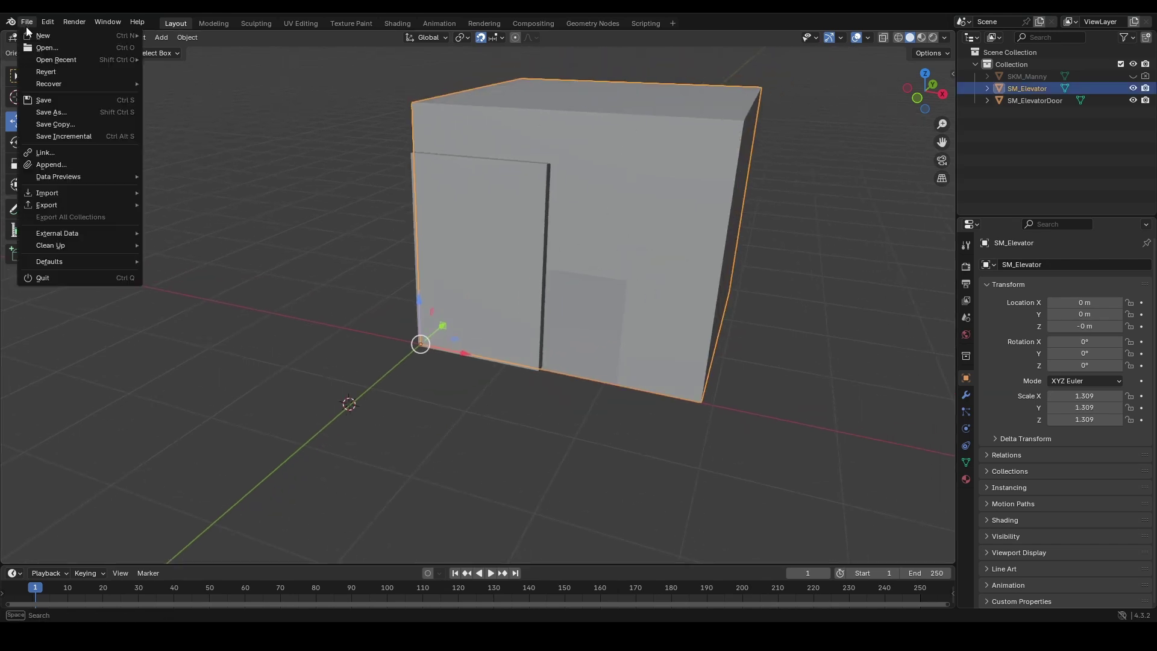
mouse_move(56, 202)
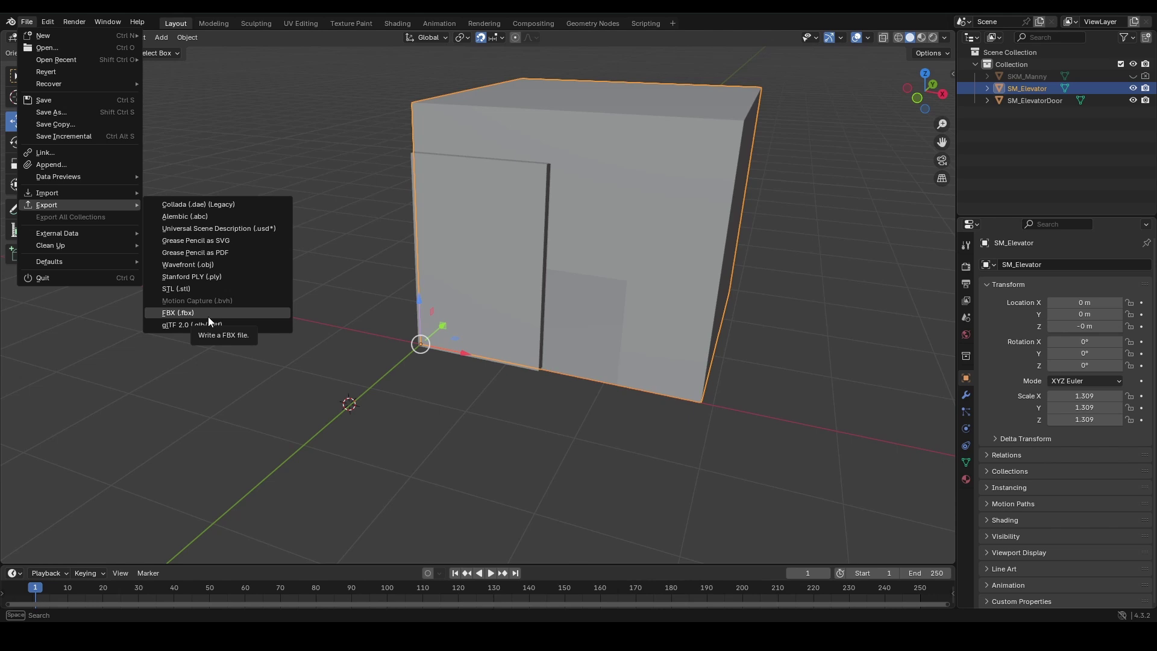
click(294, 146)
Step: Search the add-ons in Preferences for "fbx" to check whether the FBX format add-on is enabled
click(69, 22)
mouse_move(48, 21)
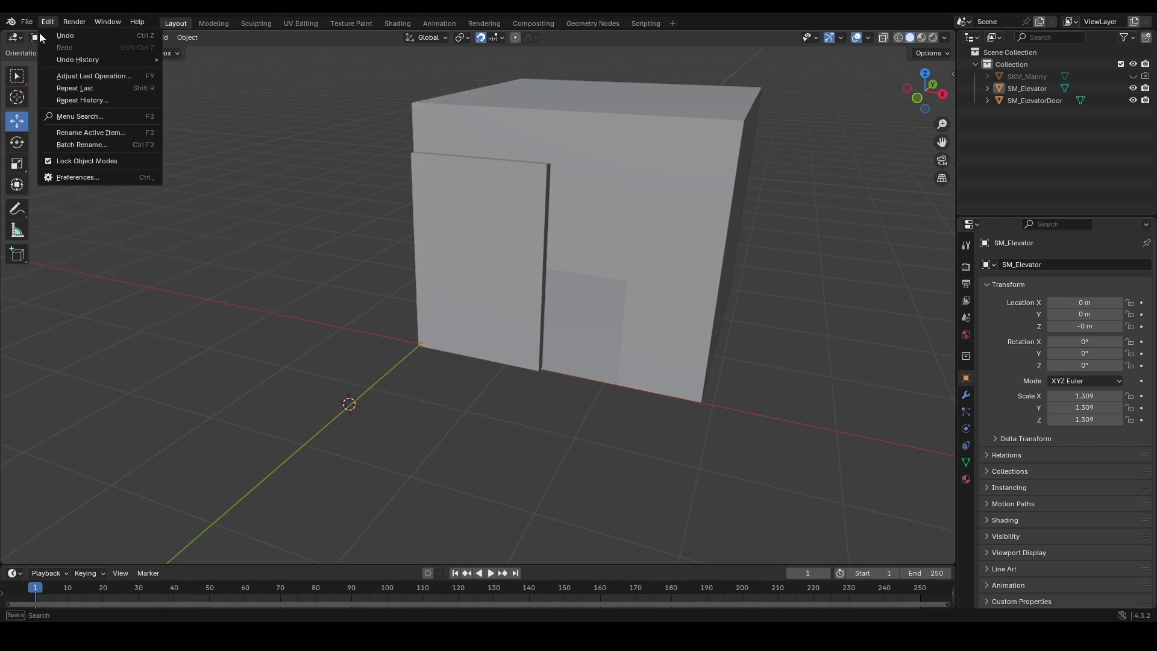
click(102, 175)
text(fbx)
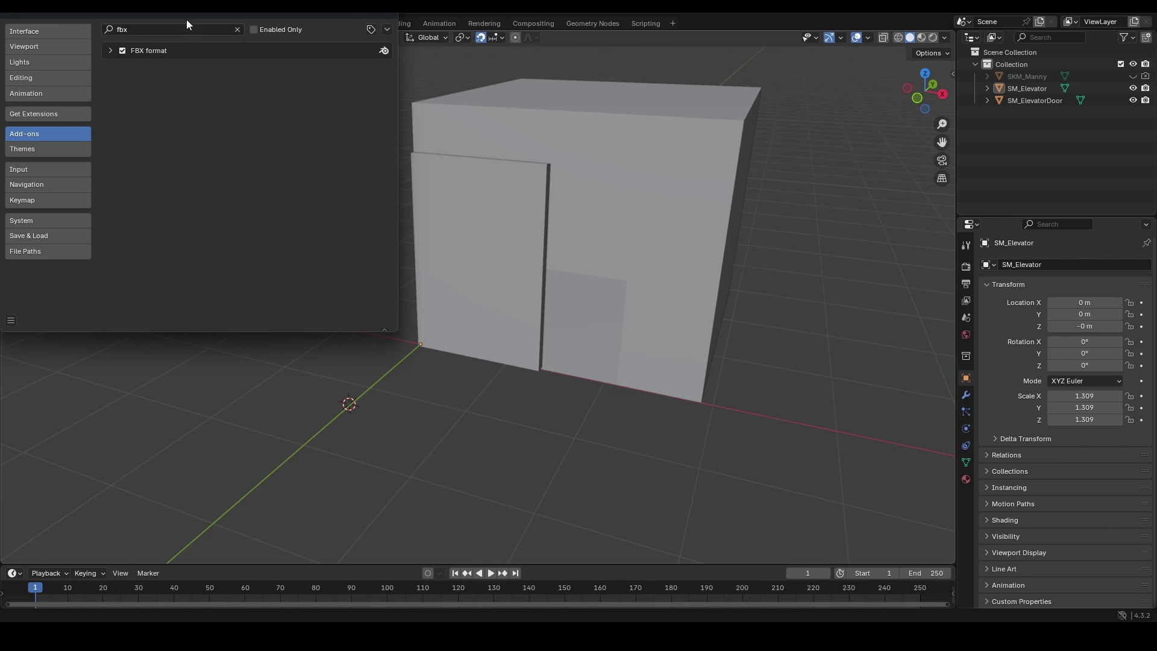
click(388, 17)
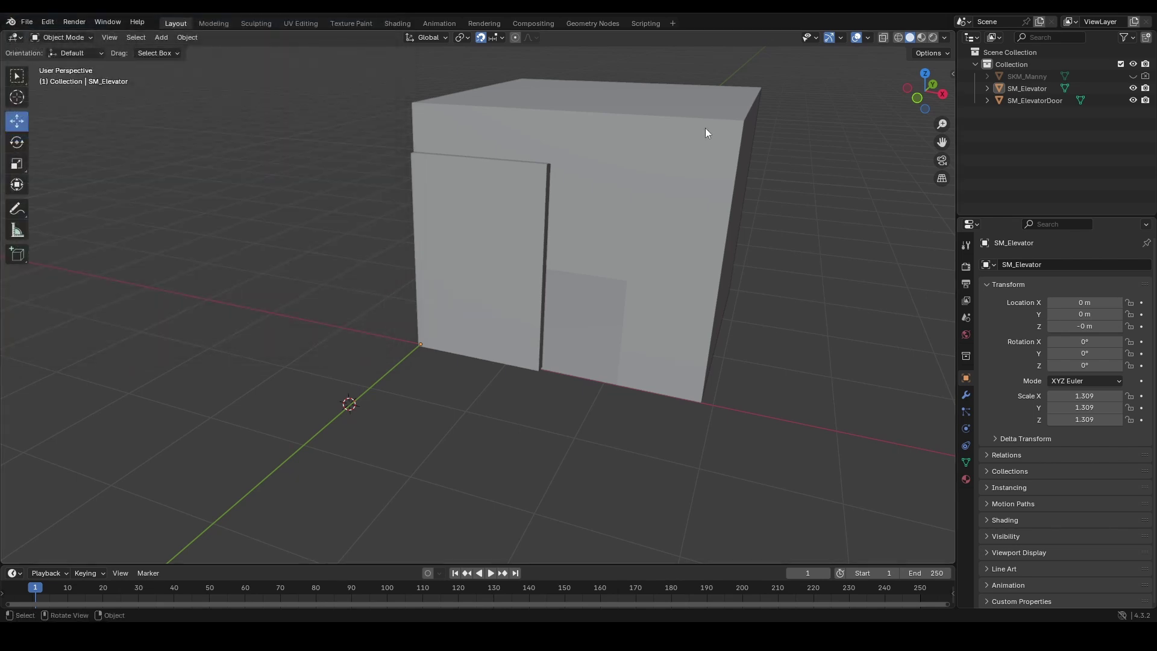
Step: Start an FBX export of the SM_Elevator object and limit it to Selected Objects
click(572, 106)
click(27, 21)
mouse_move(47, 205)
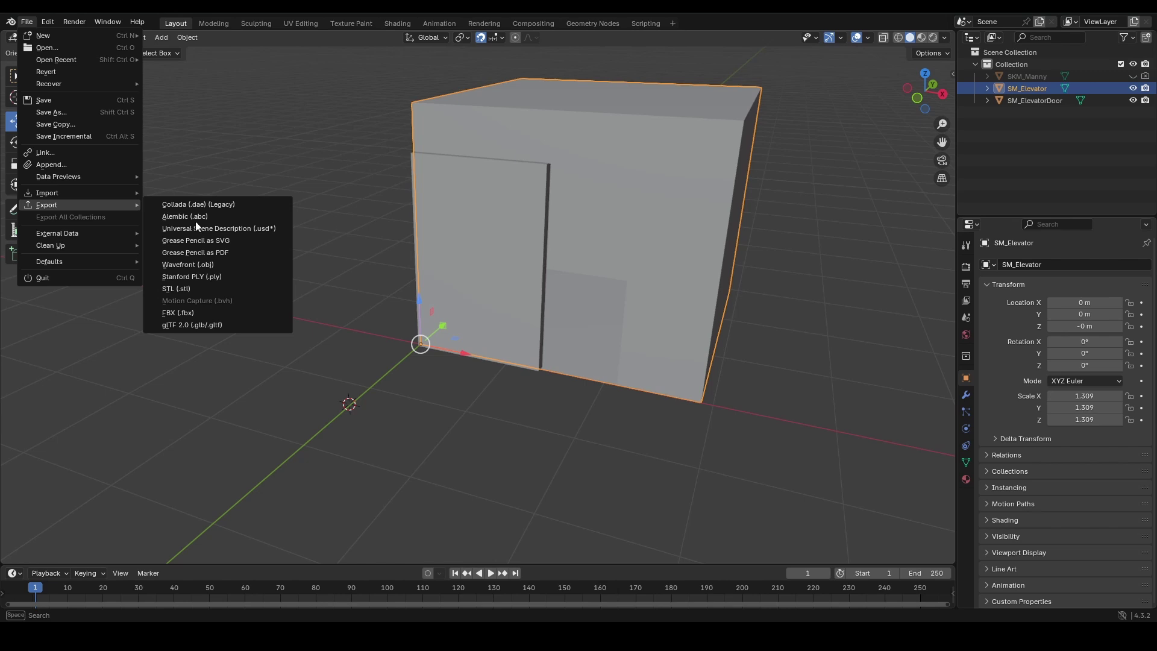
click(225, 313)
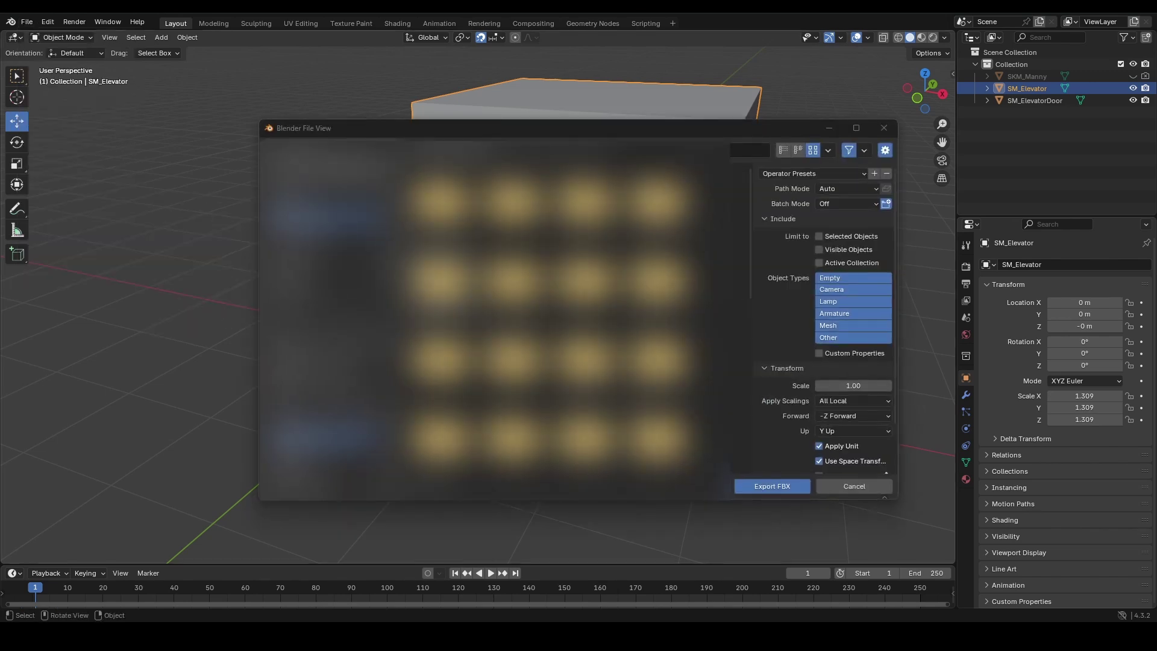
scroll(566, 313, down, 8)
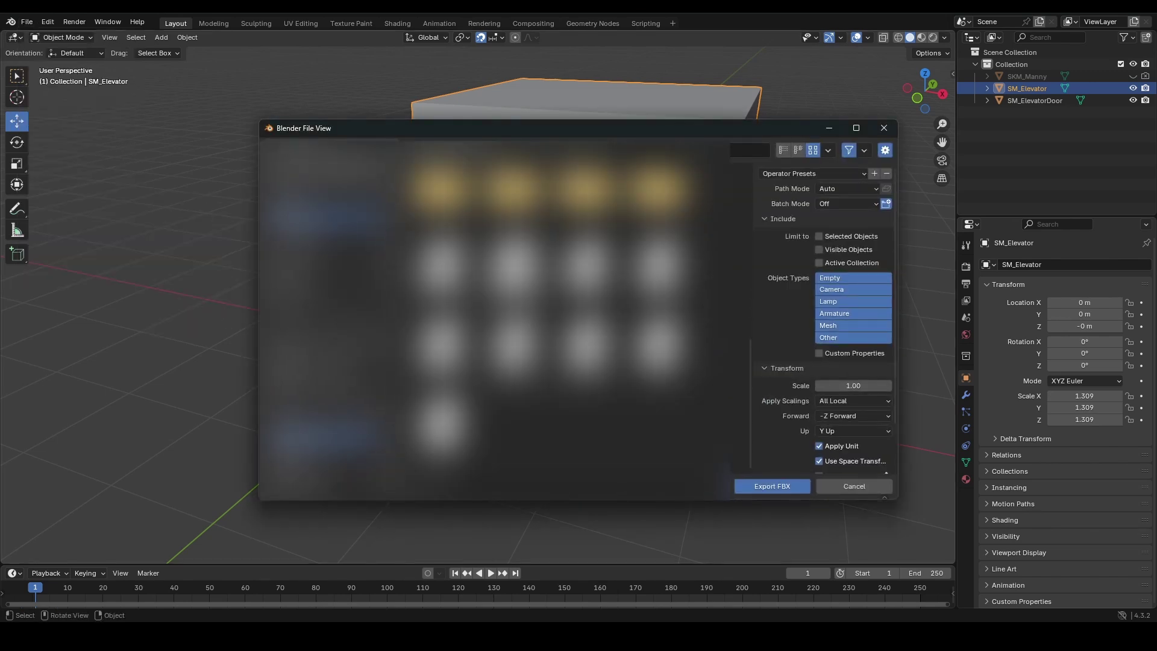
click(113, 359)
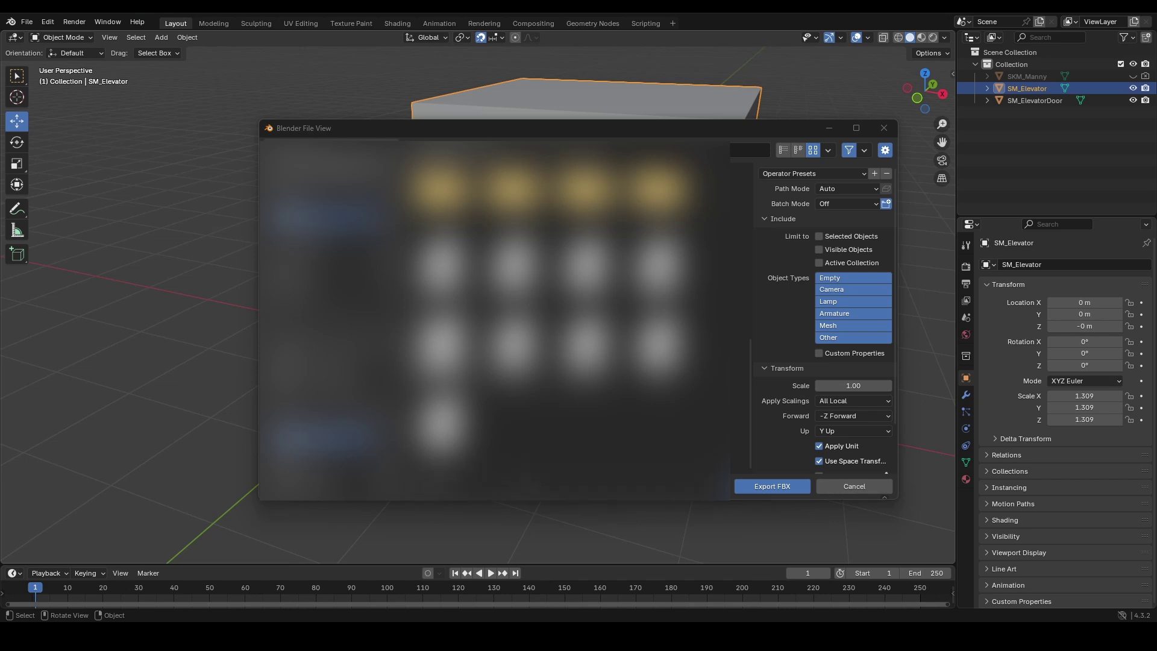
click(822, 236)
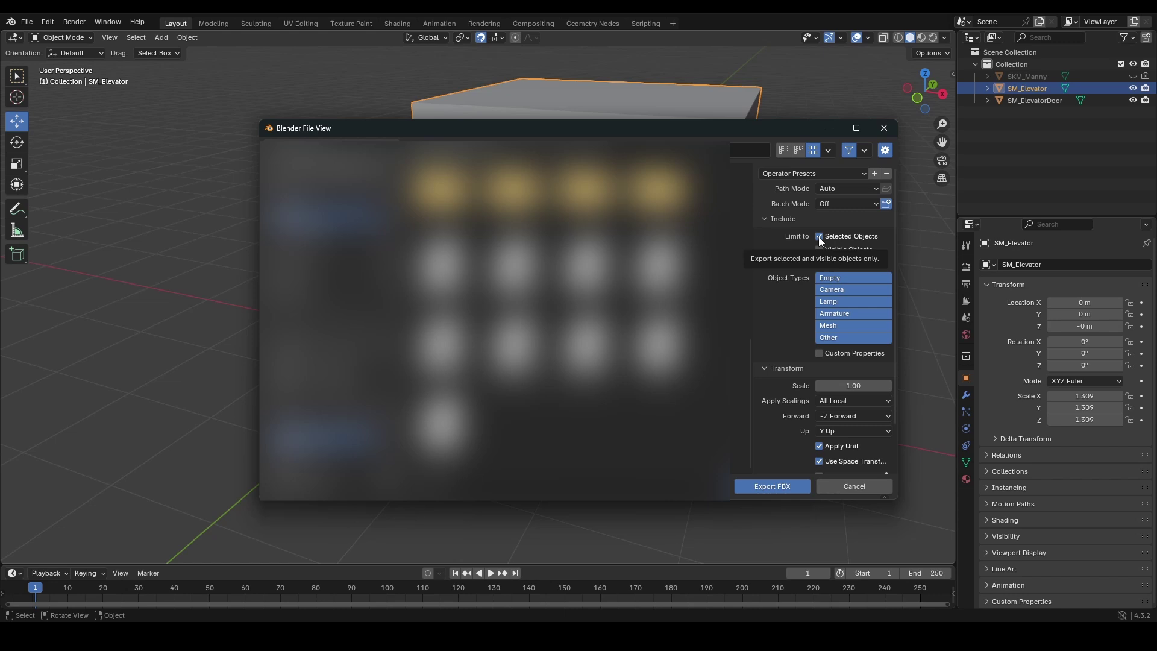
Step: Set the Smoothing option in the FBX export's Geometry settings to Face
scroll(822, 237, down, 2)
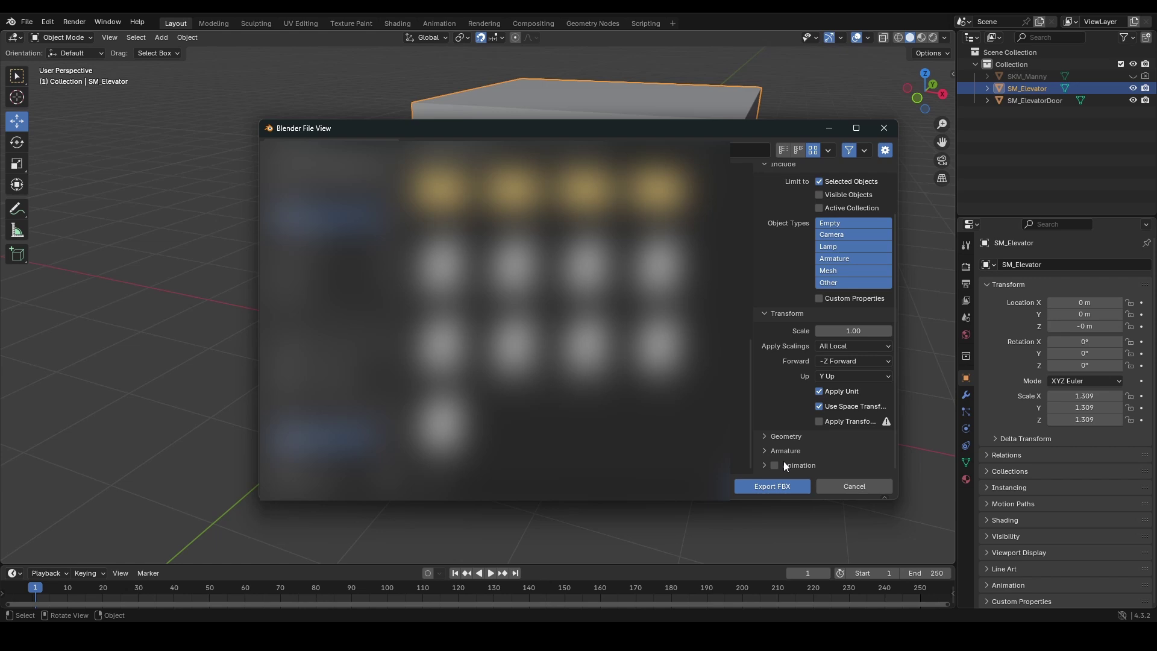
click(761, 435)
scroll(779, 340, down, 5)
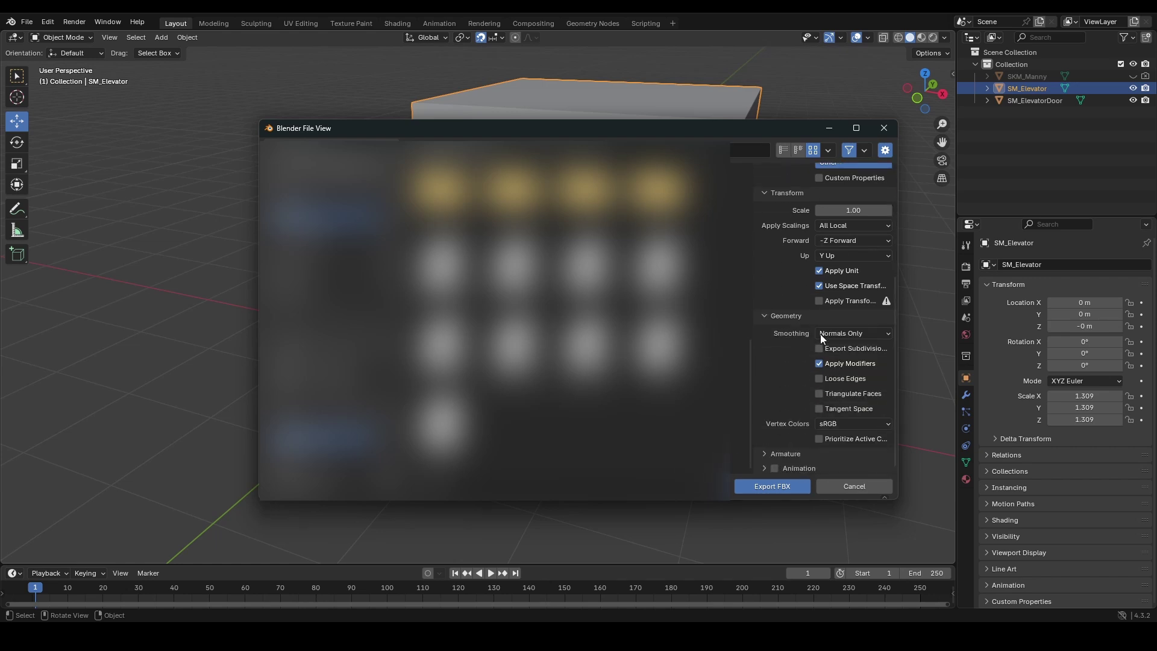
click(862, 335)
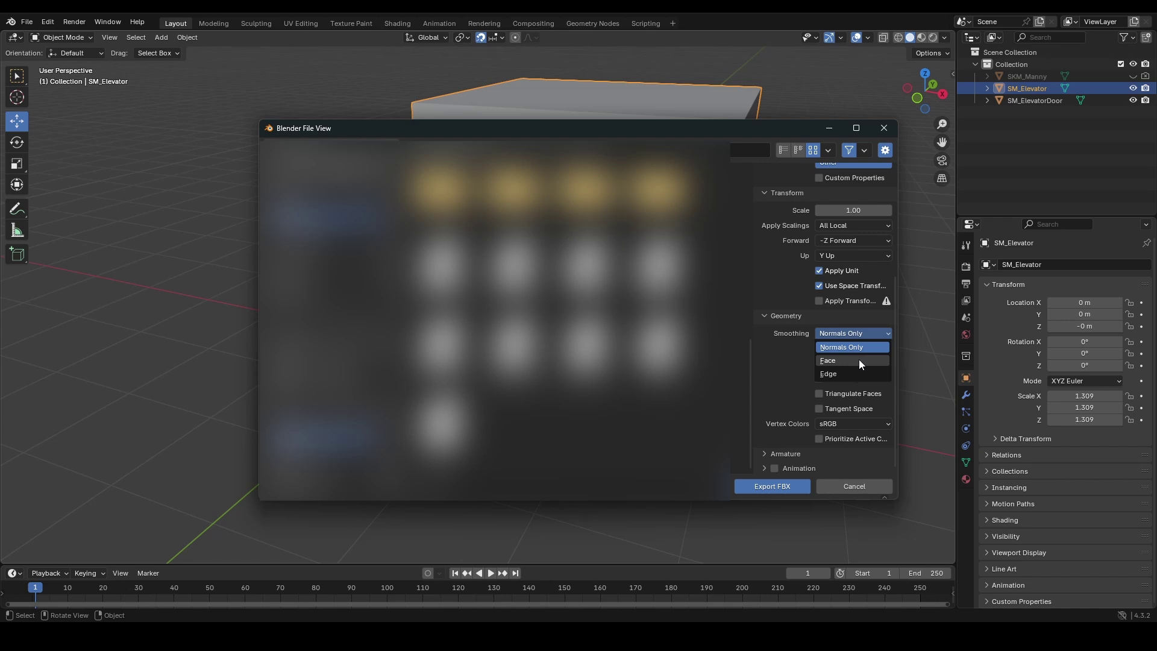
click(858, 359)
click(936, 347)
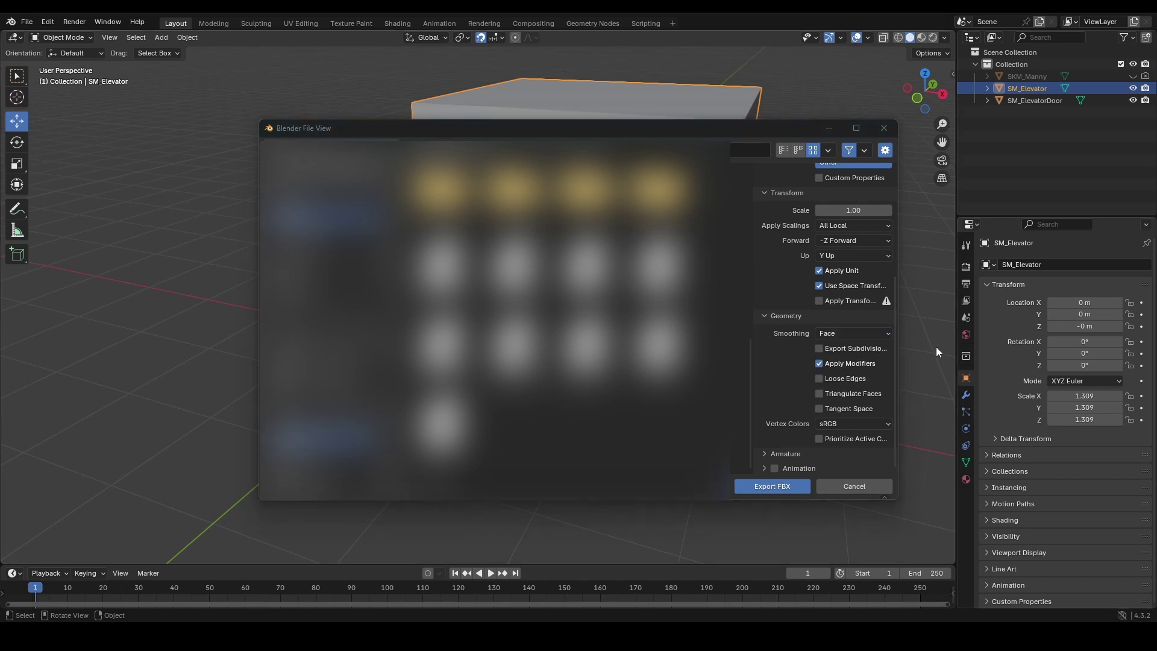